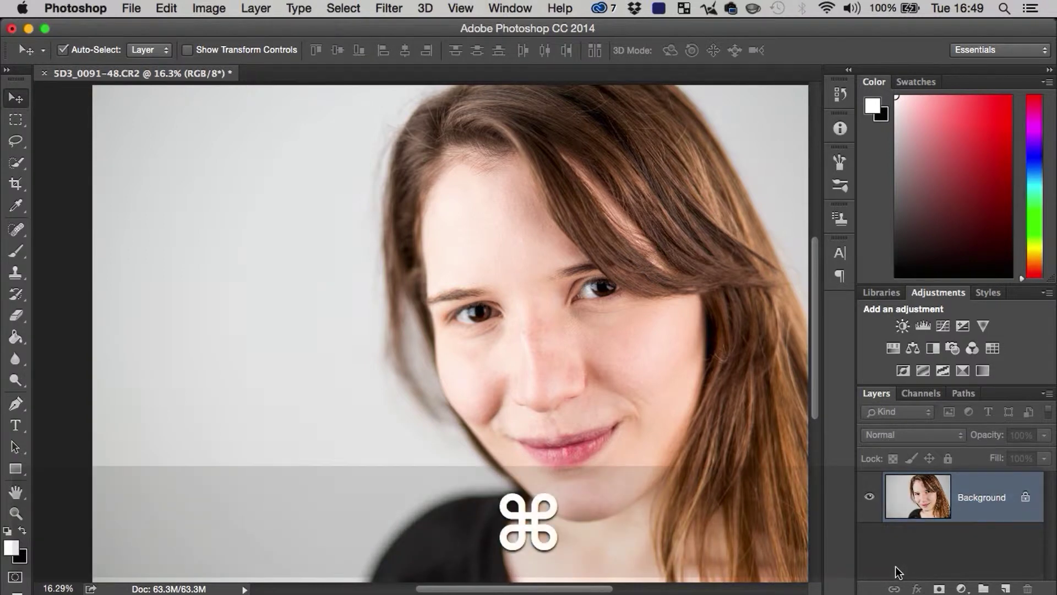
# Step: Duplicate the Background portrait layer twice with Cmd+J
pyautogui.press('super+j')
pyautogui.press('super+j')
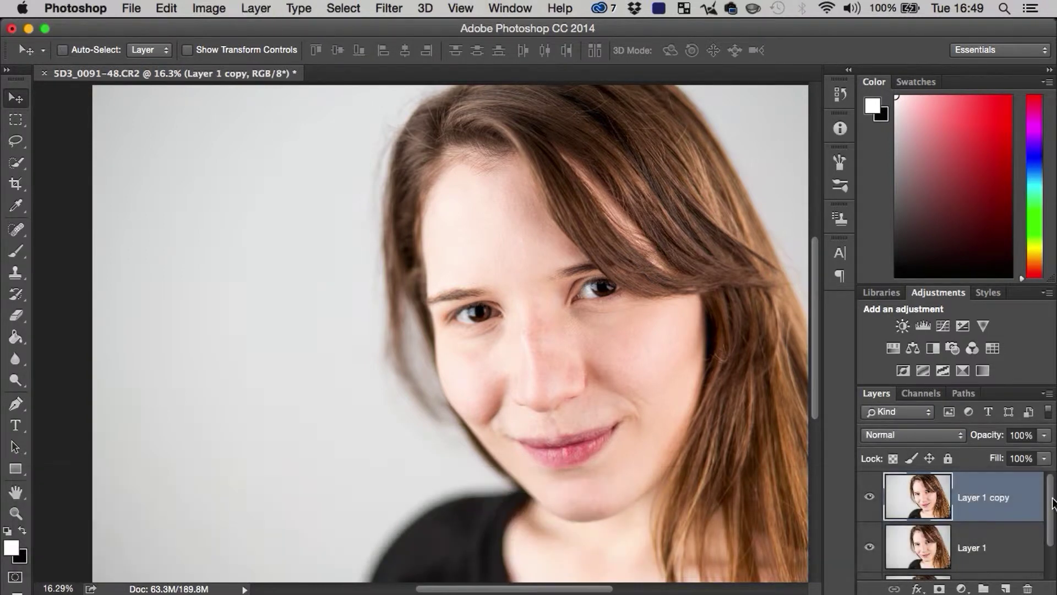
pyautogui.moveTo(1051, 504); pyautogui.dragTo(1051, 534)
pyautogui.scroll(3, 1049, 532)
# Step: Rename the top copy 'Detail' and the copy beneath it 'Colour'
pyautogui.click(976, 502)
pyautogui.doubleClick(976, 502)
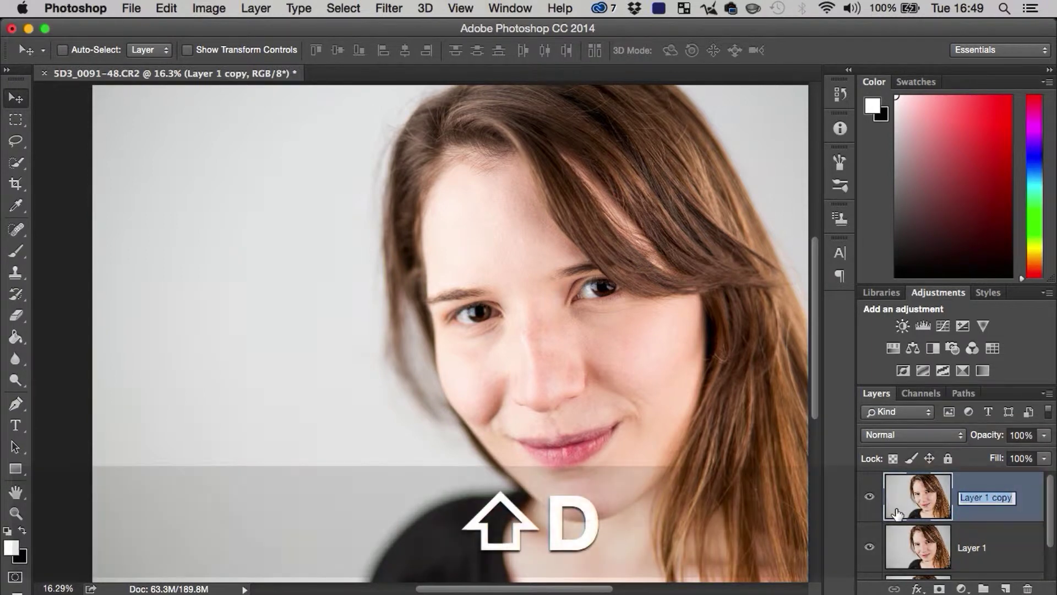
pyautogui.write('Detail')
pyautogui.press('Return')
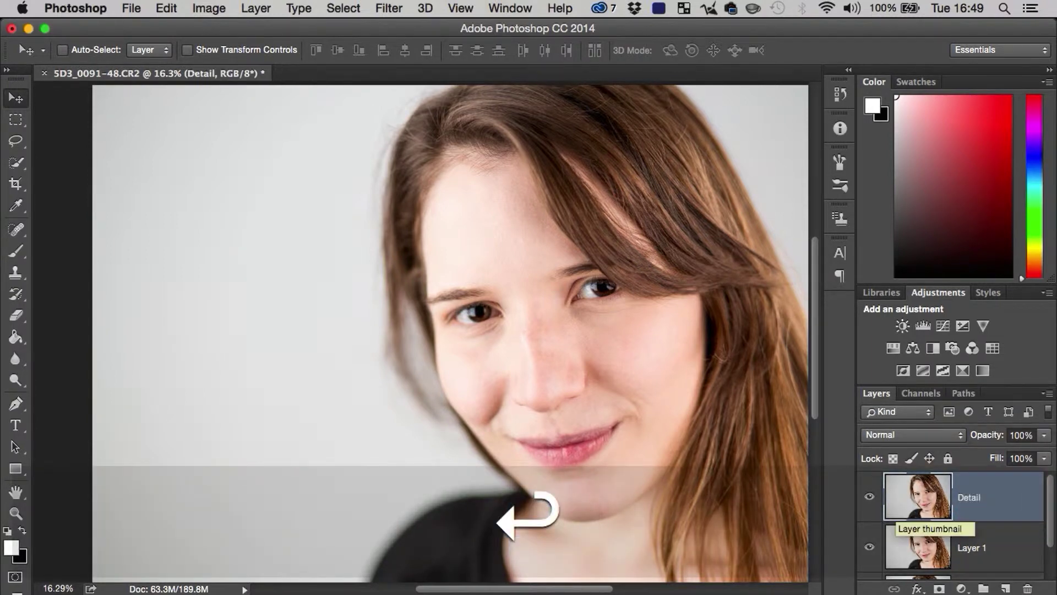
pyautogui.doubleClick(973, 548)
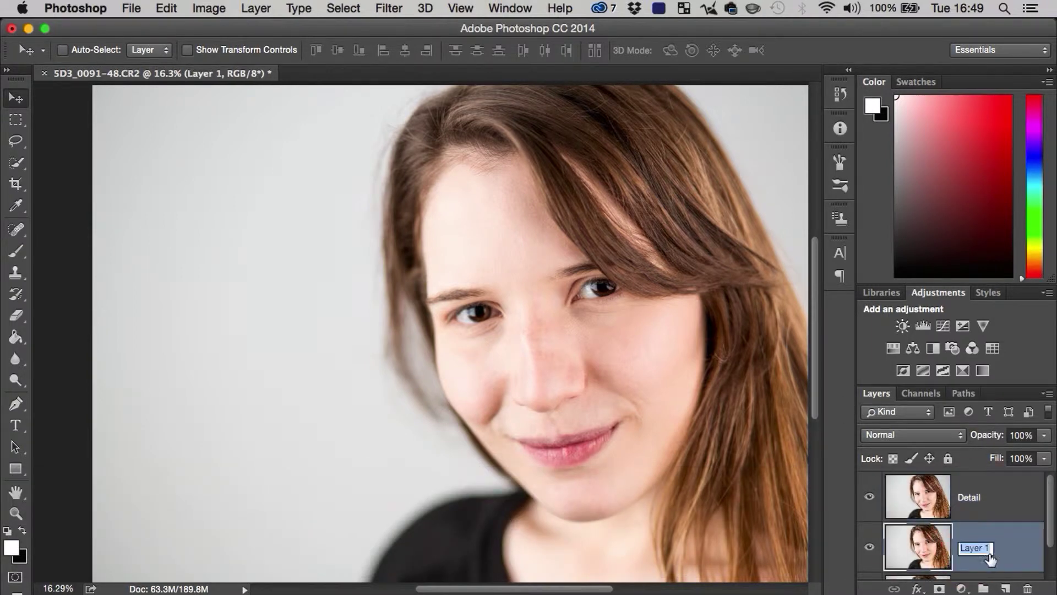
pyautogui.write('Colour')
pyautogui.press('Return')
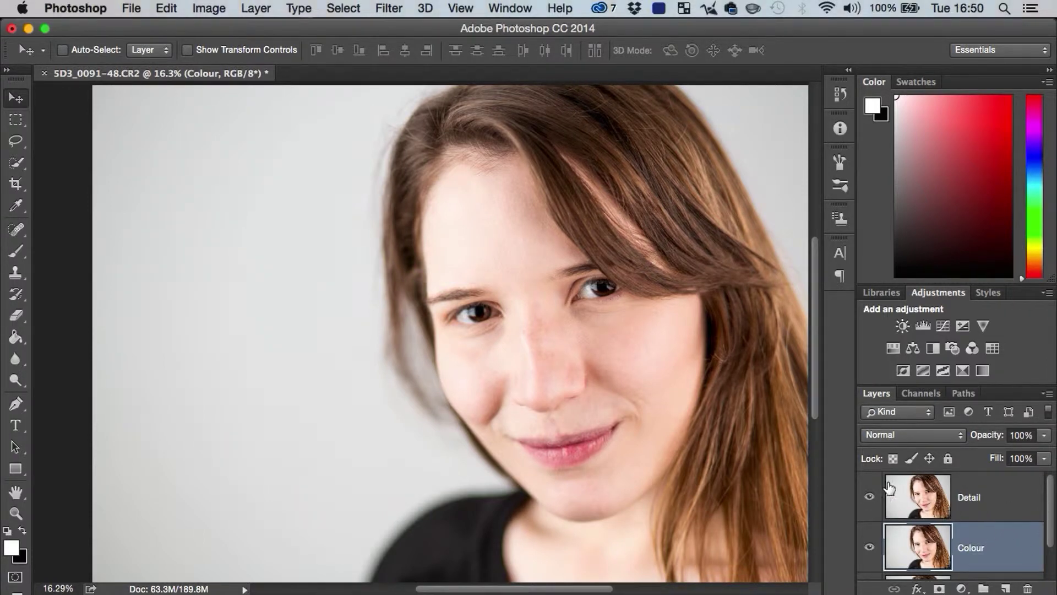
# Step: Hide the Detail layer and start a Gaussian Blur on Colour, testing a near-zero radius
pyautogui.click(870, 498)
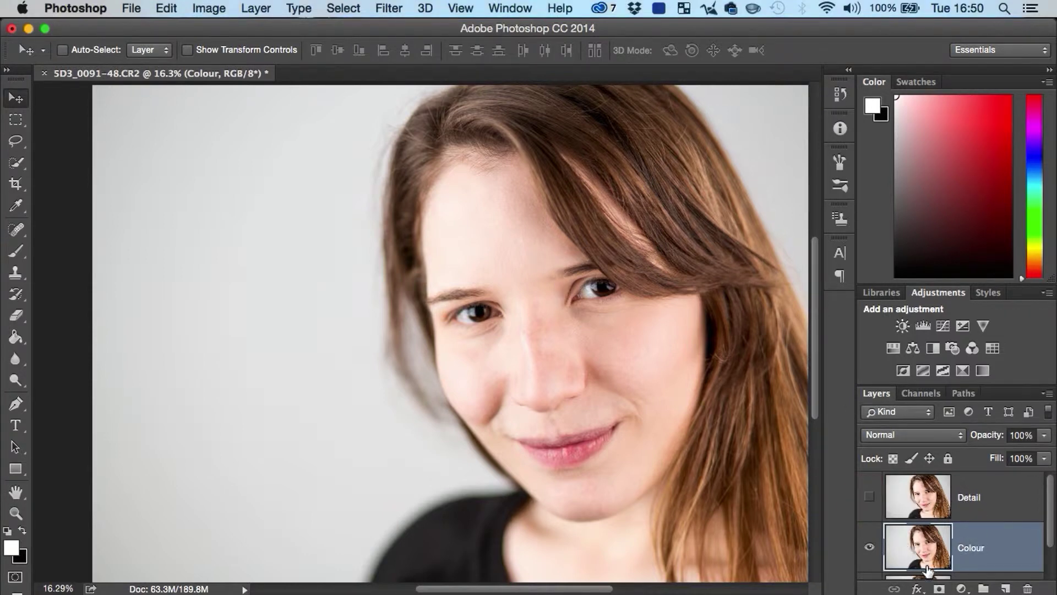
pyautogui.click(391, 9)
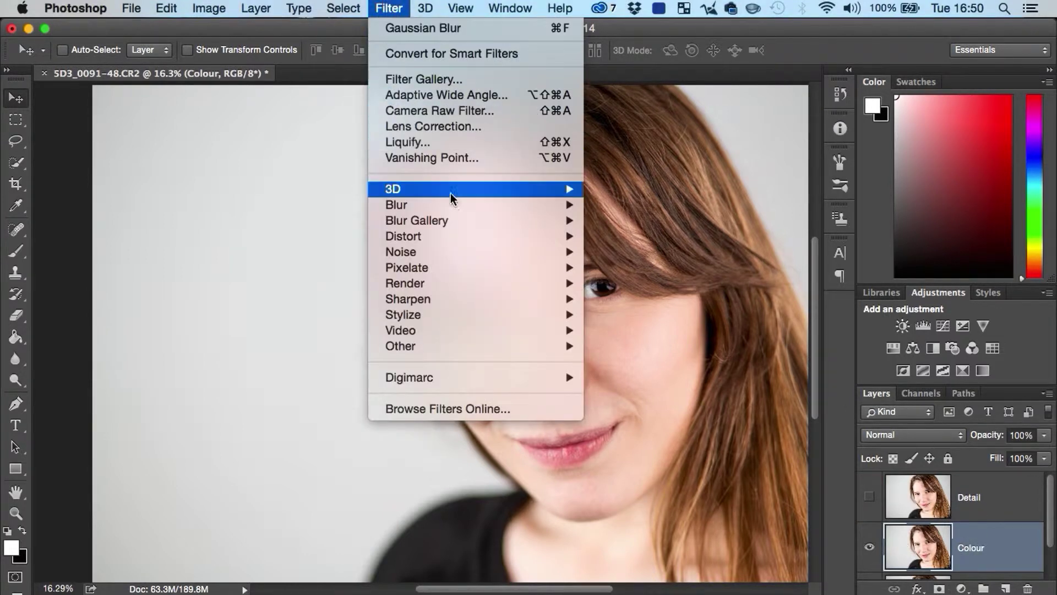
pyautogui.moveTo(534, 199)
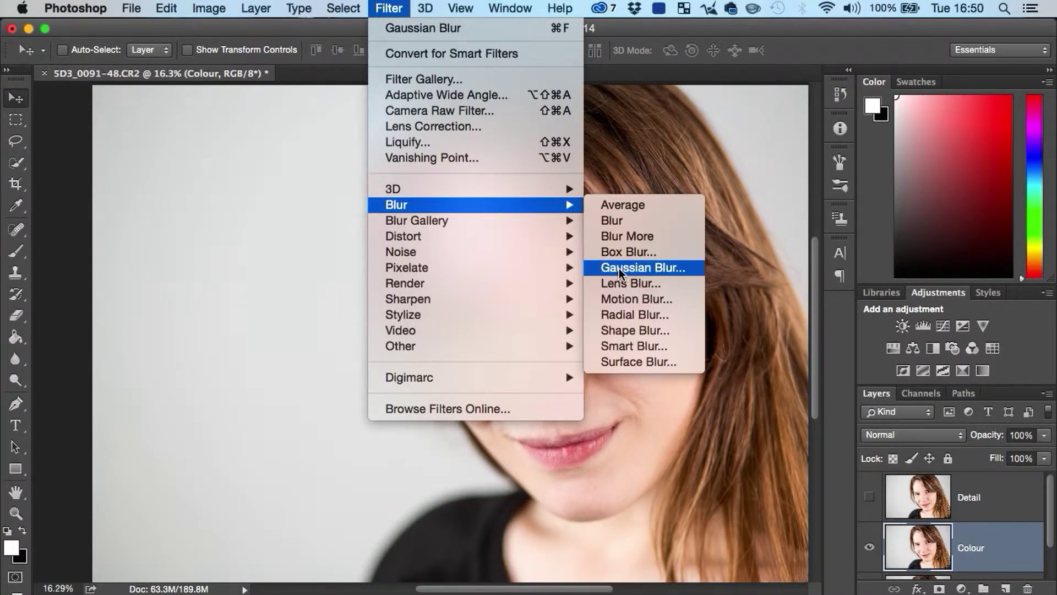
pyautogui.click(619, 268)
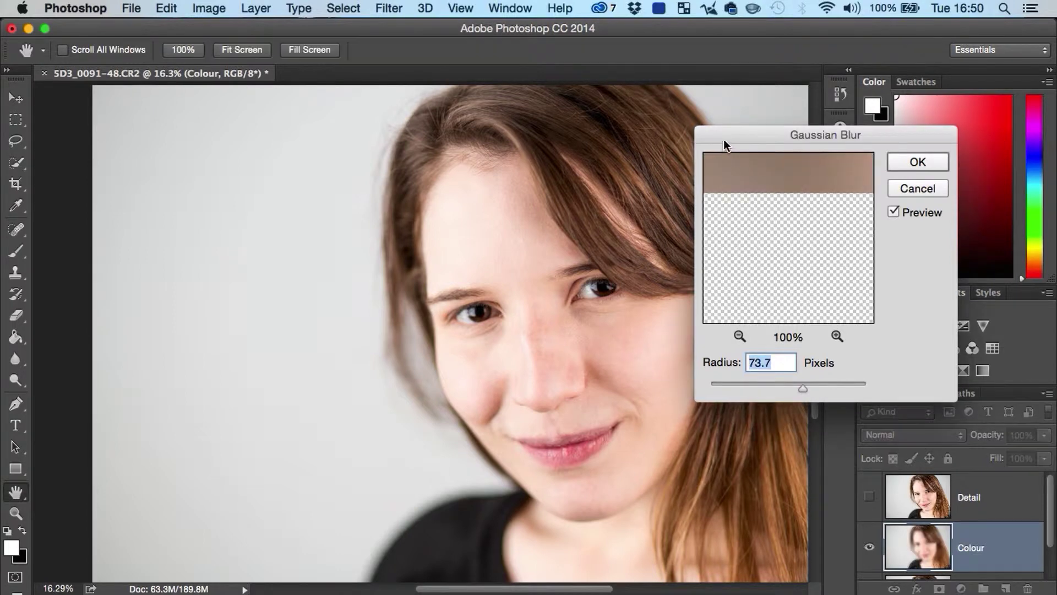
pyautogui.moveTo(723, 139); pyautogui.dragTo(742, 67)
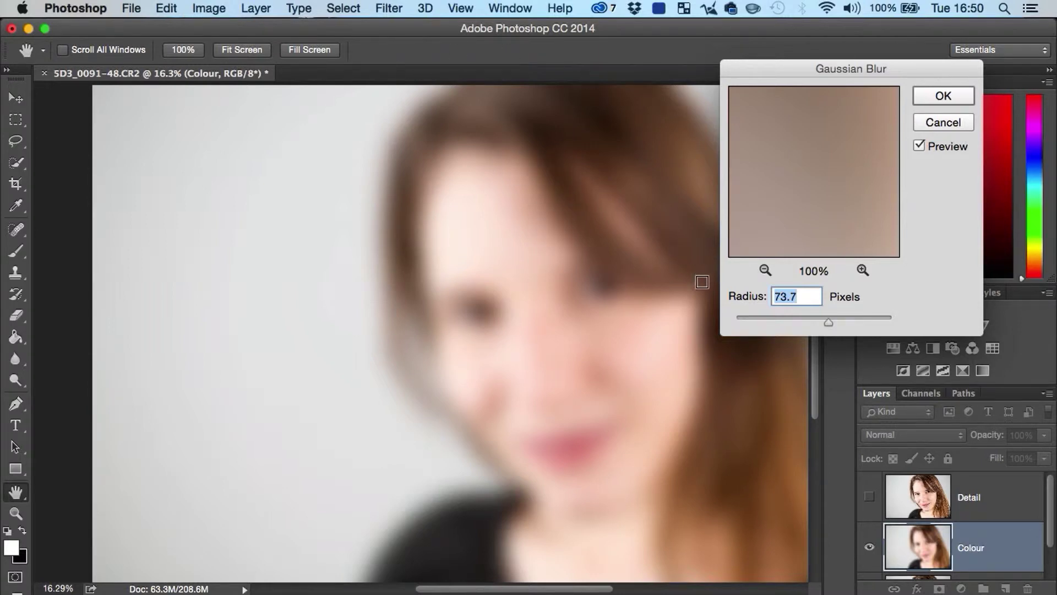
pyautogui.moveTo(801, 321); pyautogui.dragTo(758, 324)
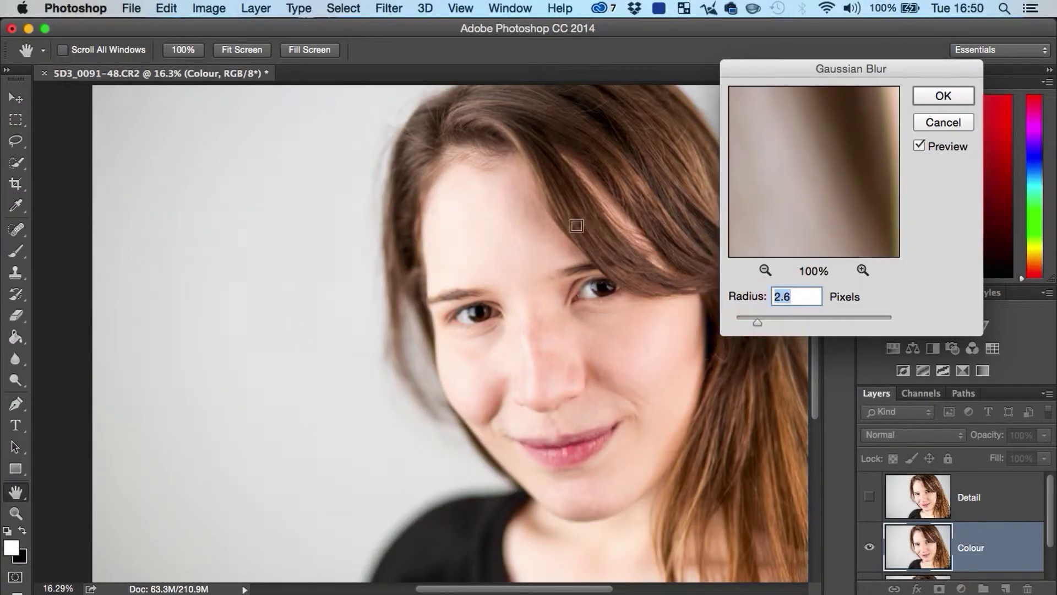
# Step: Compare blur radii from 82.5 pixels down to a moderate value across the hair
pyautogui.click(573, 226)
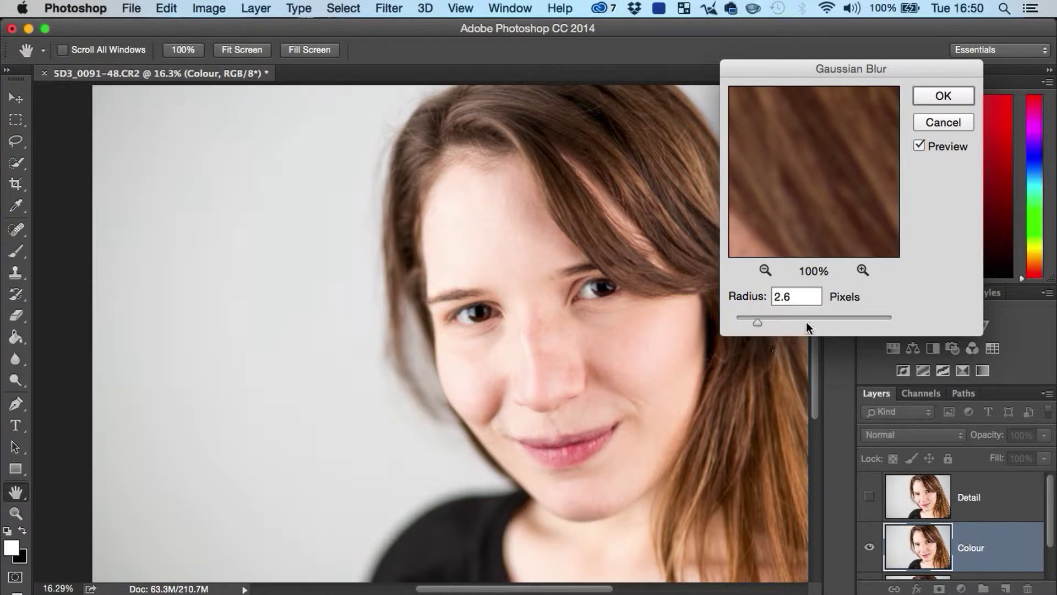
pyautogui.click(830, 321)
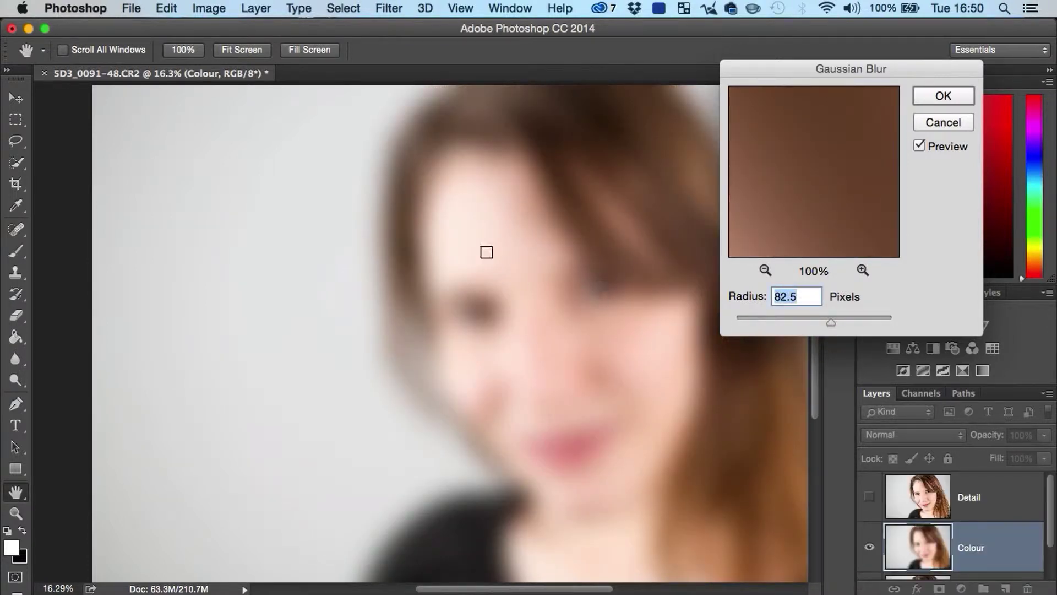
pyautogui.moveTo(788, 317)
pyautogui.mouseDown()
pyautogui.moveTo(809, 315)
pyautogui.moveTo(795, 317)
pyautogui.mouseUp()
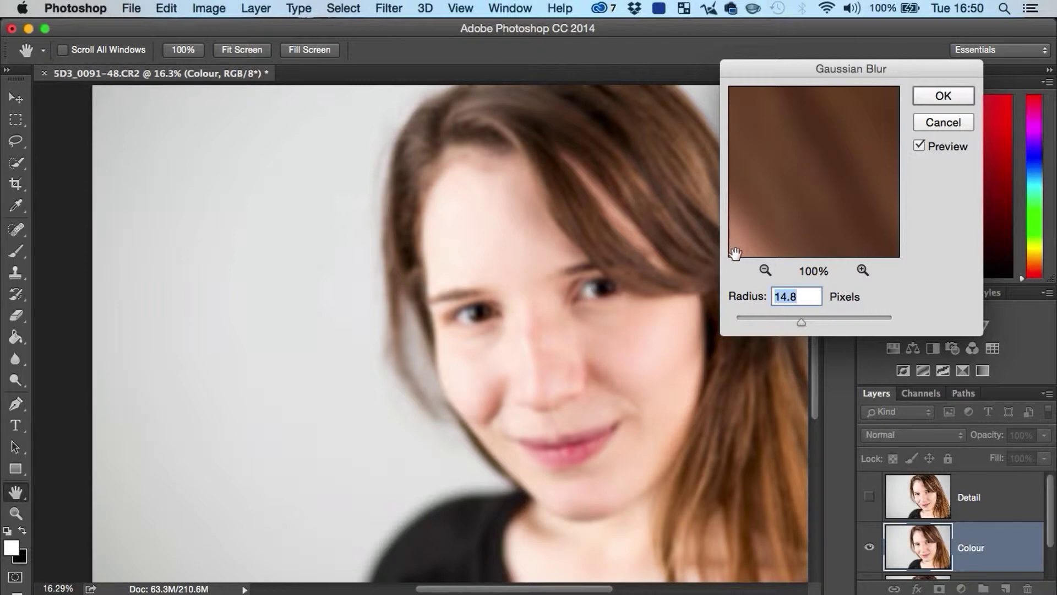
pyautogui.click(557, 216)
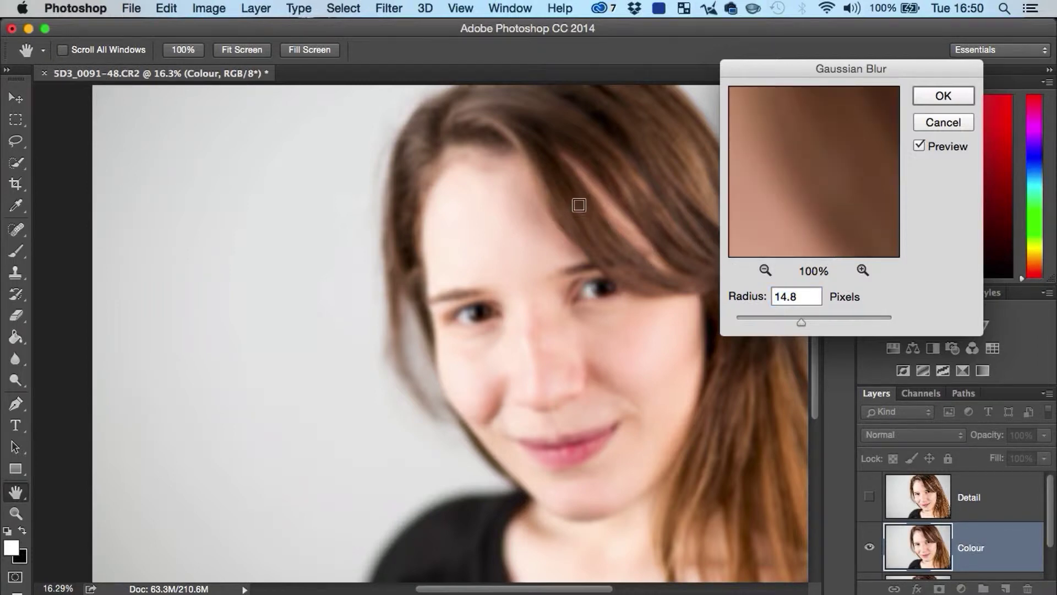
pyautogui.click(571, 176)
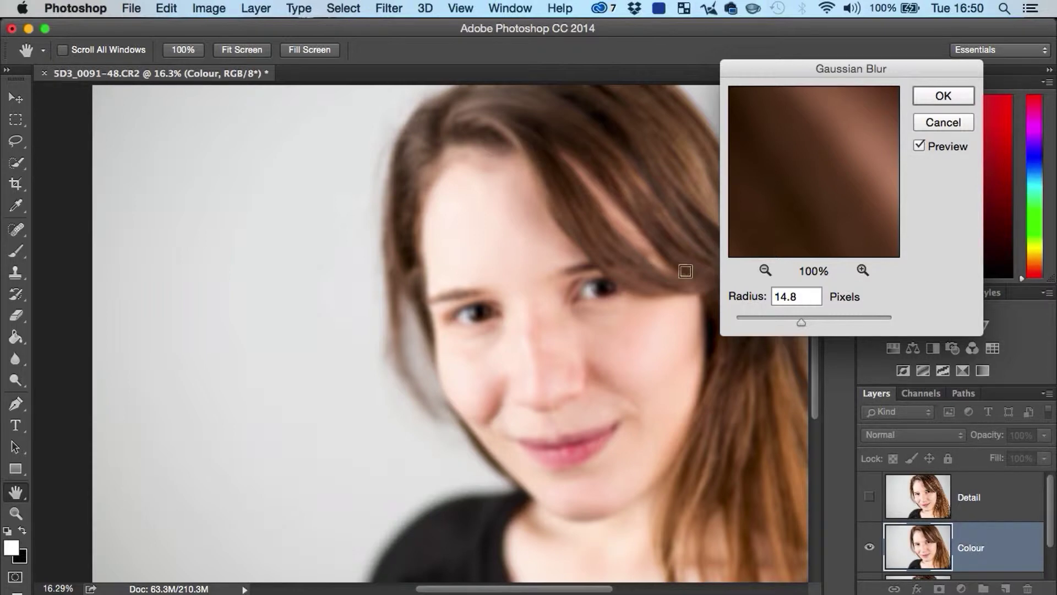
pyautogui.click(579, 130)
pyautogui.click(511, 117)
pyautogui.click(510, 182)
# Step: Check the skin, eye and cheek in the preview, then apply a 14.8-pixel blur
pyautogui.moveTo(841, 203); pyautogui.dragTo(837, 144)
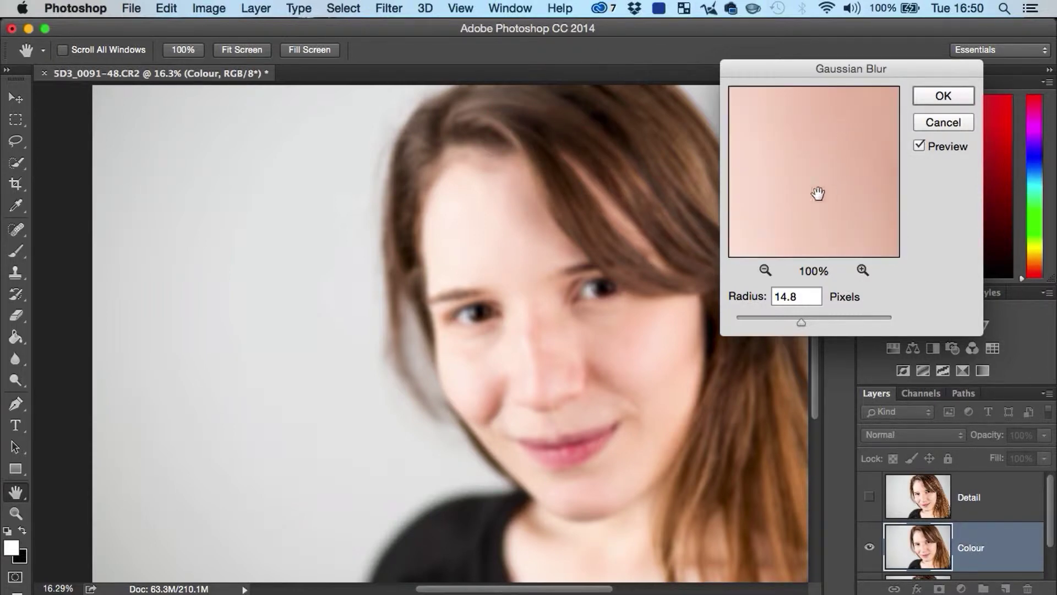
pyautogui.click(573, 289)
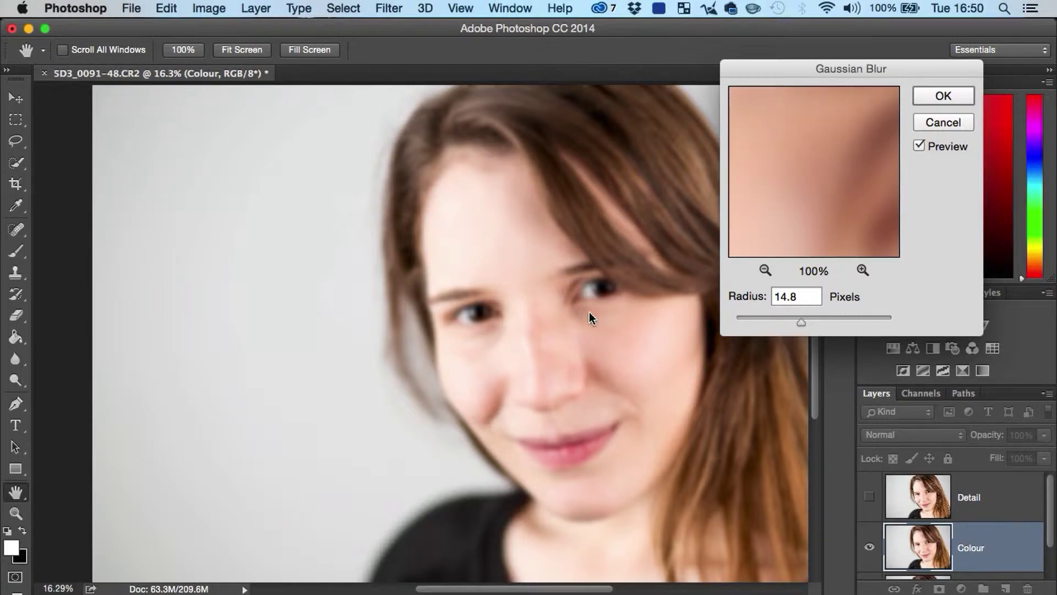
pyautogui.click(598, 289)
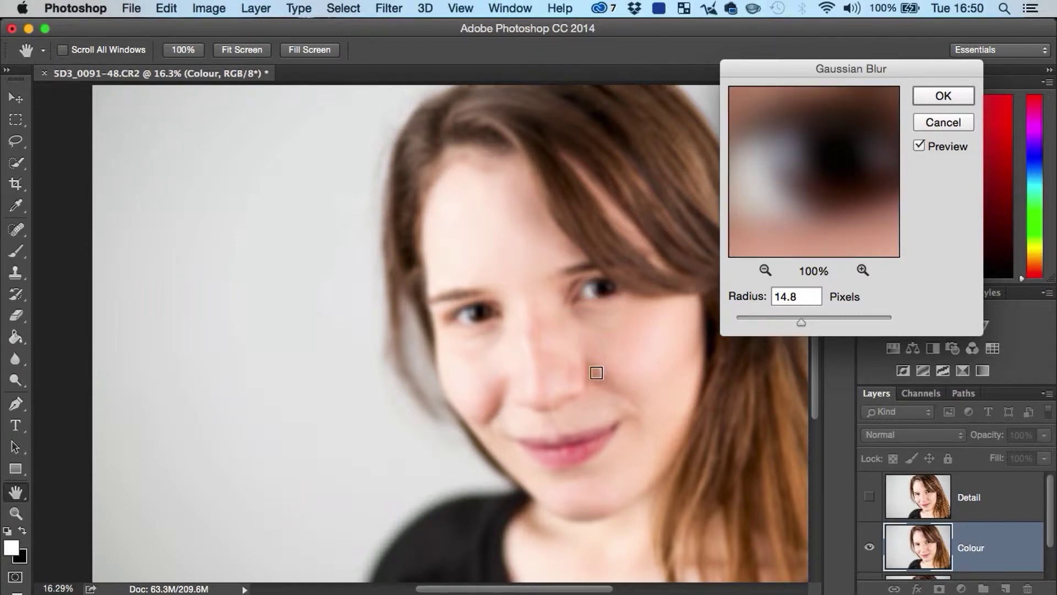
pyautogui.click(635, 238)
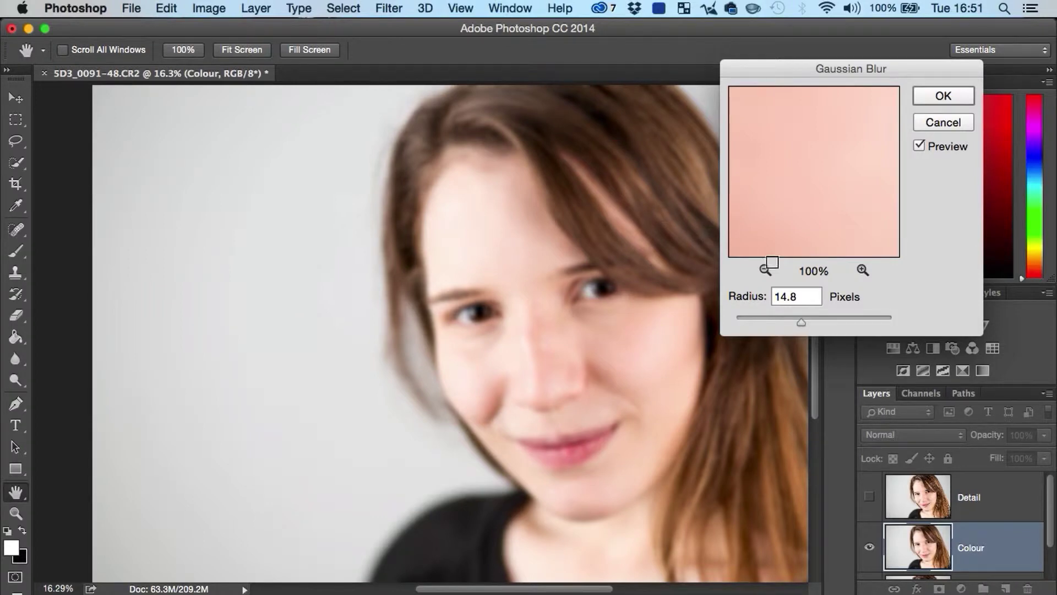
pyautogui.click(937, 94)
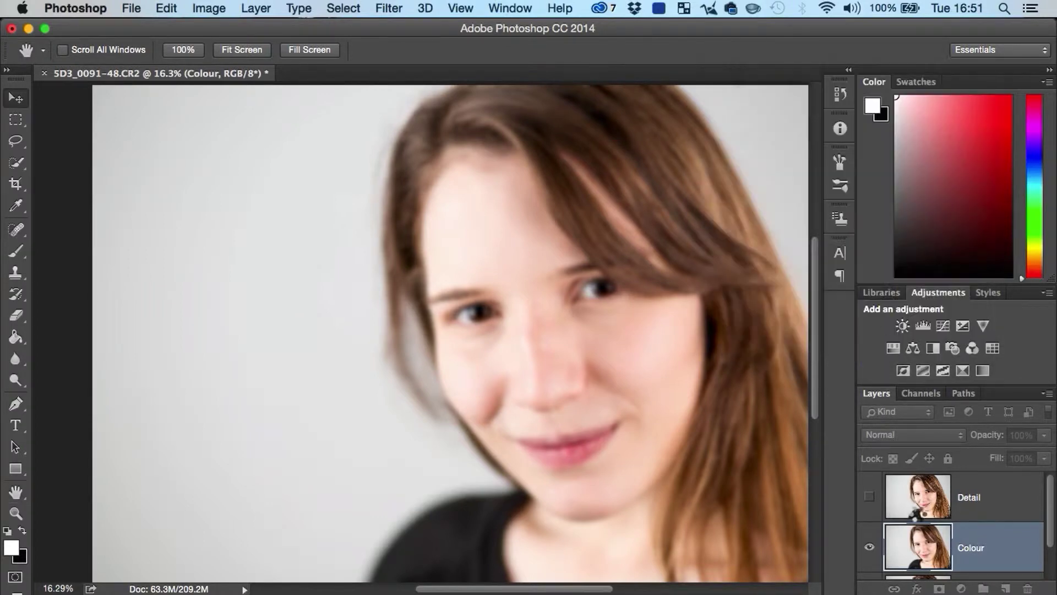
# Step: Show and select the Detail layer, then bring up Image > Apply Image beside the face
pyautogui.click(869, 496)
pyautogui.click(969, 498)
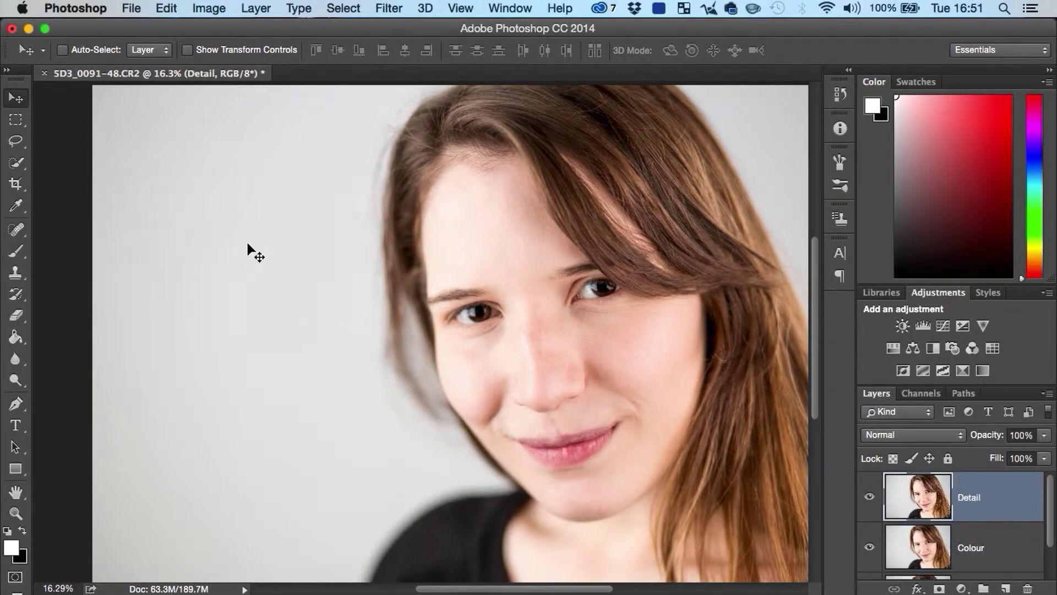
pyautogui.click(210, 9)
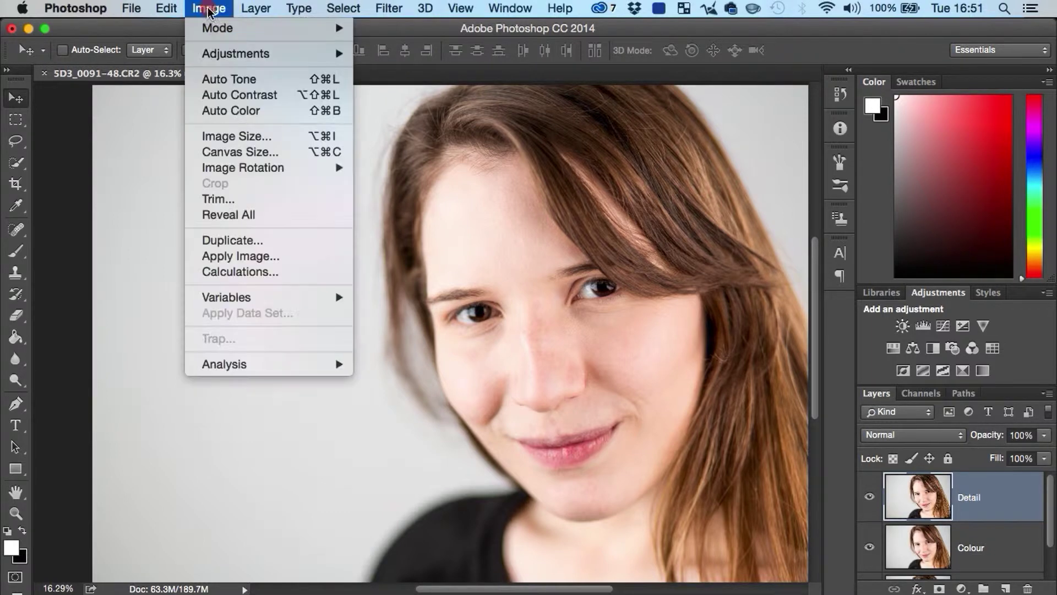
pyautogui.click(256, 257)
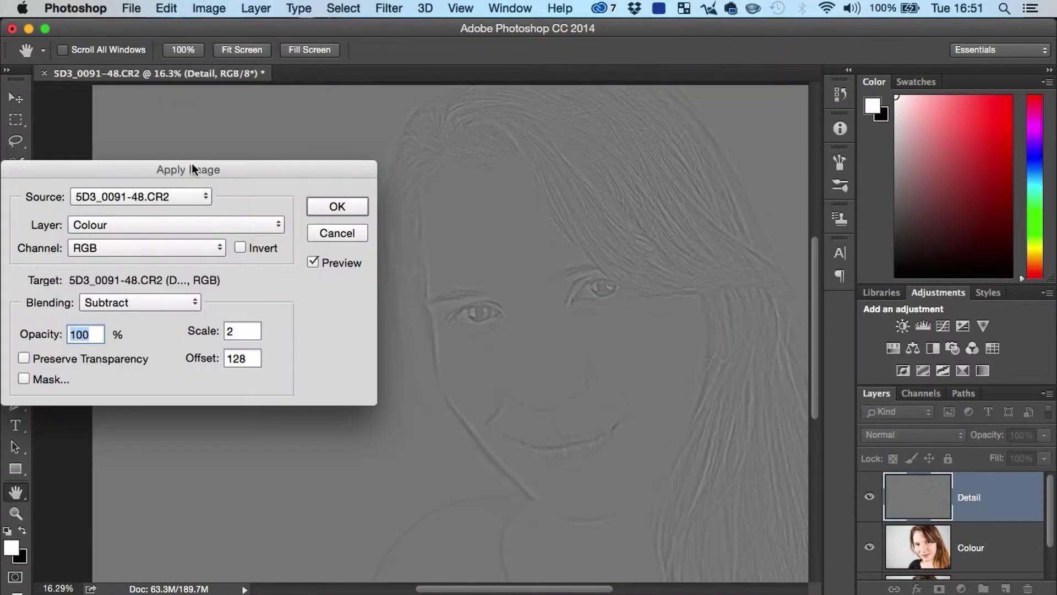
pyautogui.moveTo(192, 170); pyautogui.dragTo(231, 98)
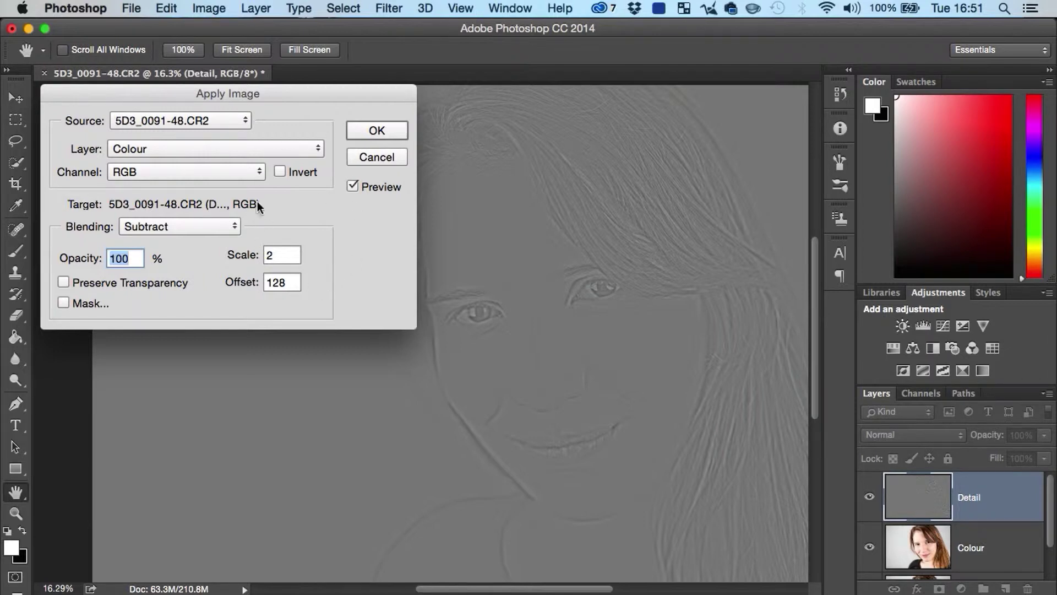
# Step: In Apply Image, subtract the Colour layer from Detail at scale 2, offset 128
pyautogui.click(292, 148)
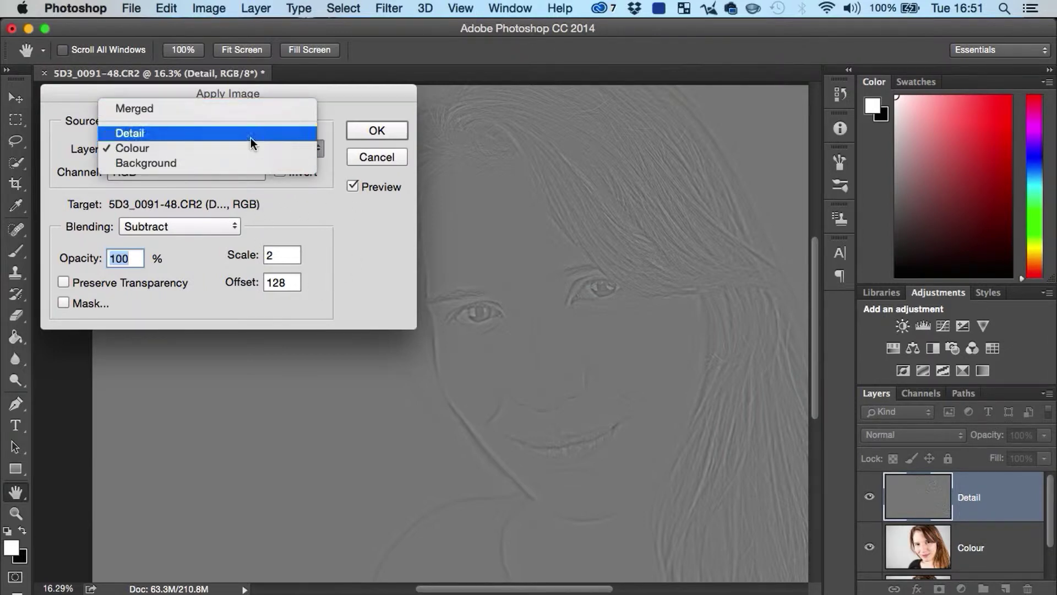
pyautogui.click(322, 214)
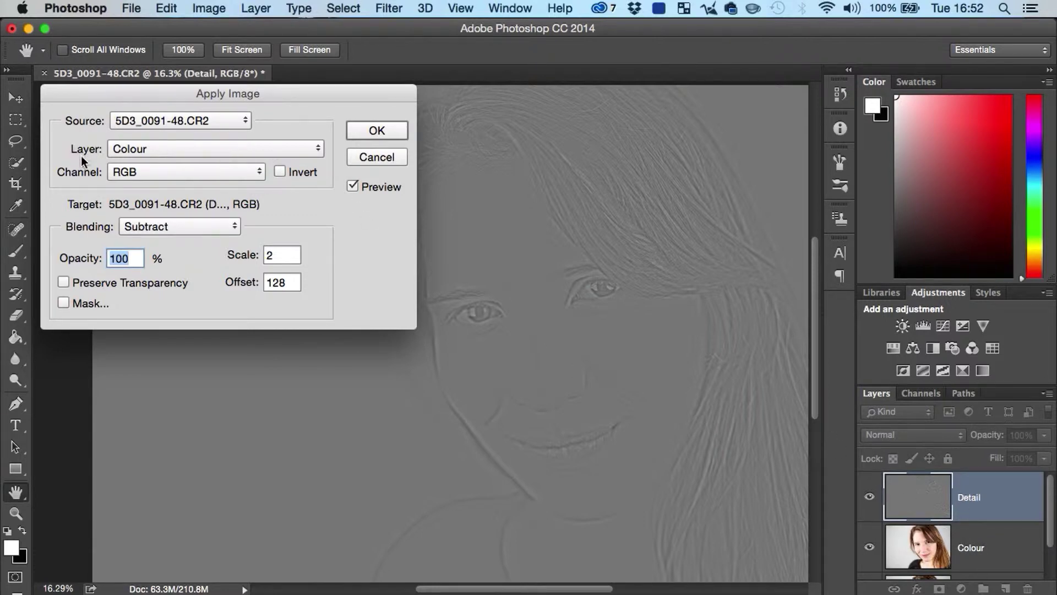
pyautogui.click(131, 148)
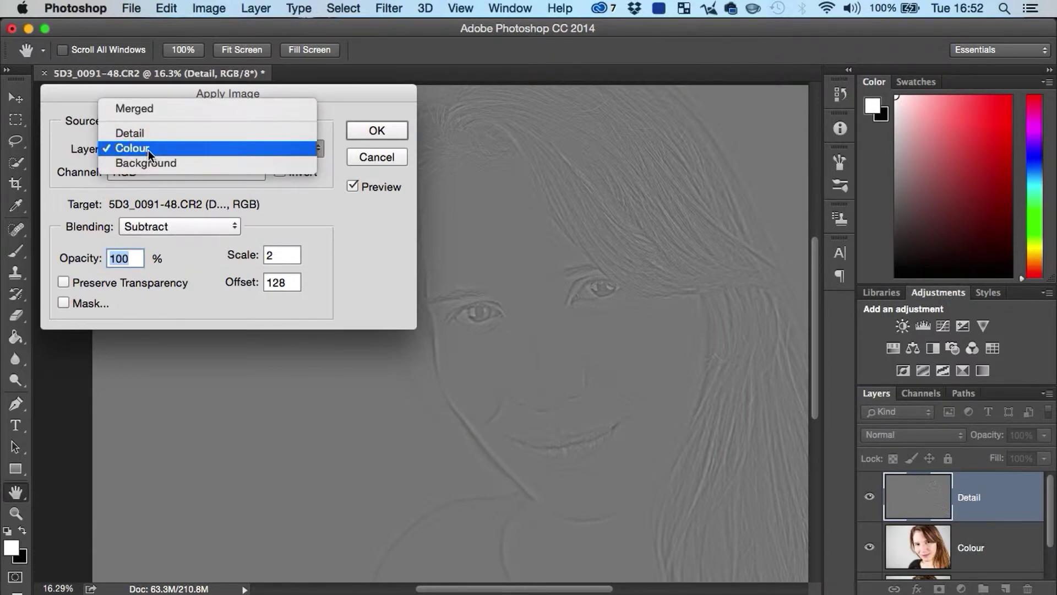
pyautogui.click(147, 149)
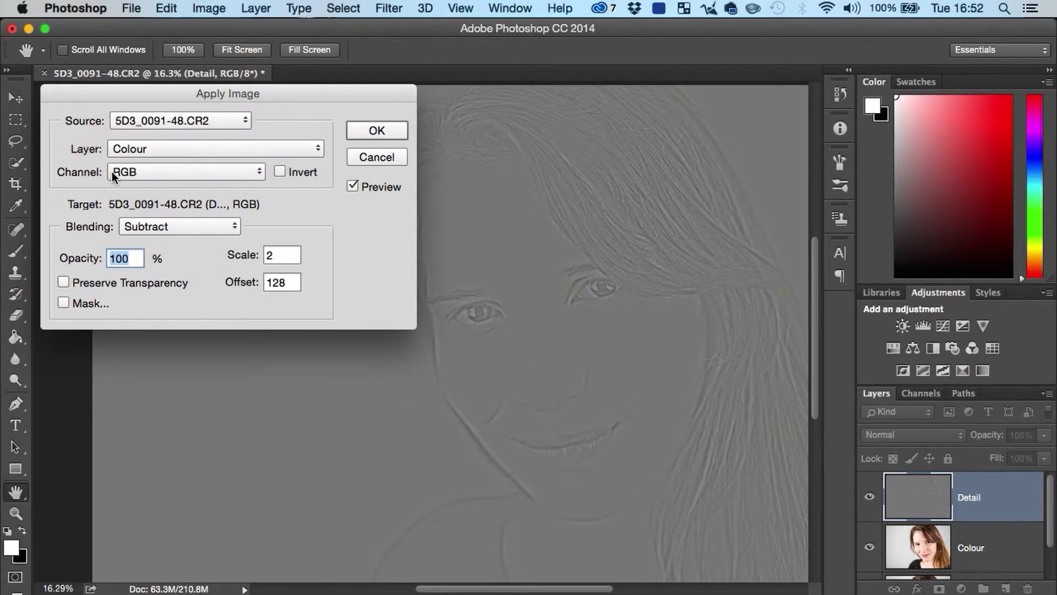
pyautogui.click(133, 226)
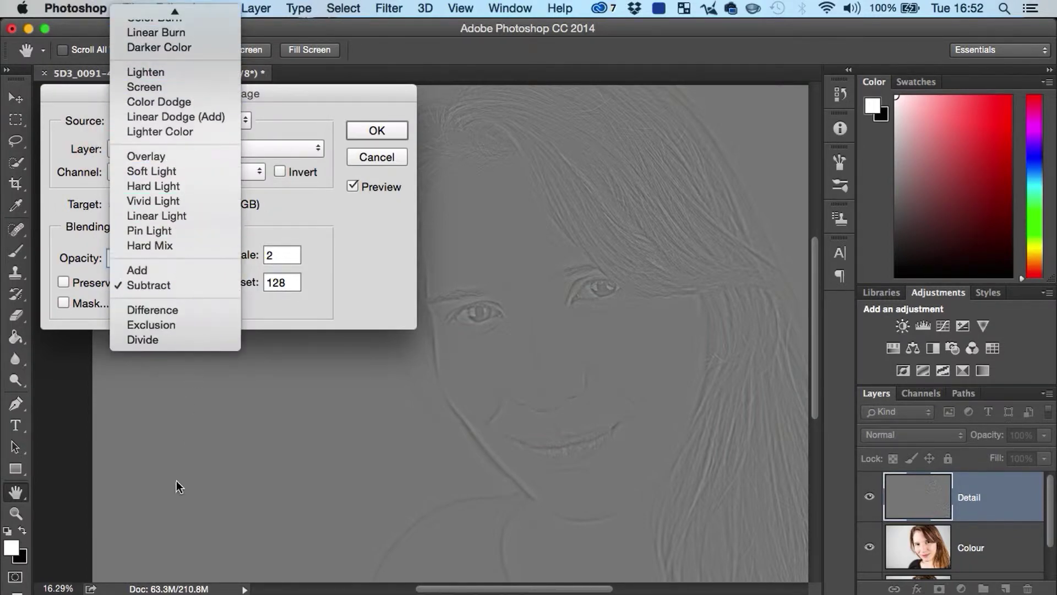
pyautogui.moveTo(194, 5)
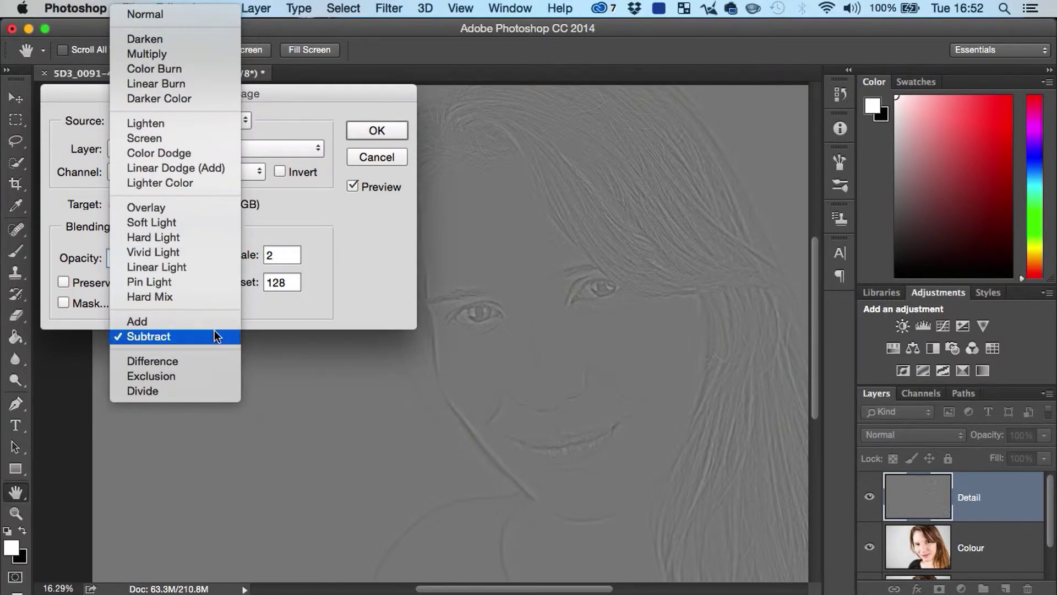
pyautogui.click(278, 314)
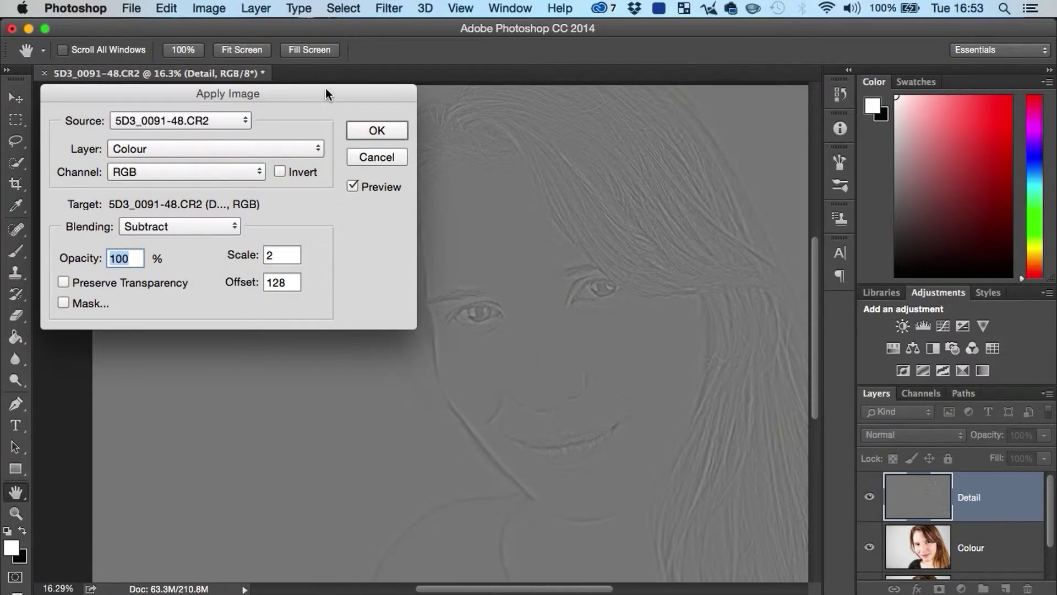
pyautogui.moveTo(326, 86); pyautogui.dragTo(292, 174)
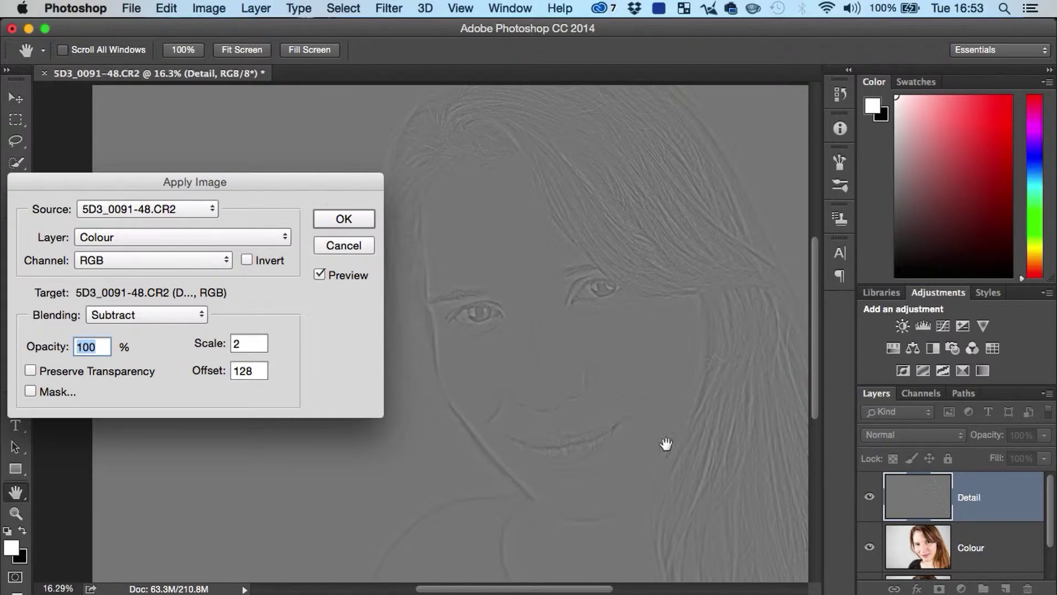
# Step: Confirm the Apply Image subtraction and set the Detail layer's blend mode to Linear Light
pyautogui.click(338, 225)
pyautogui.press('v')
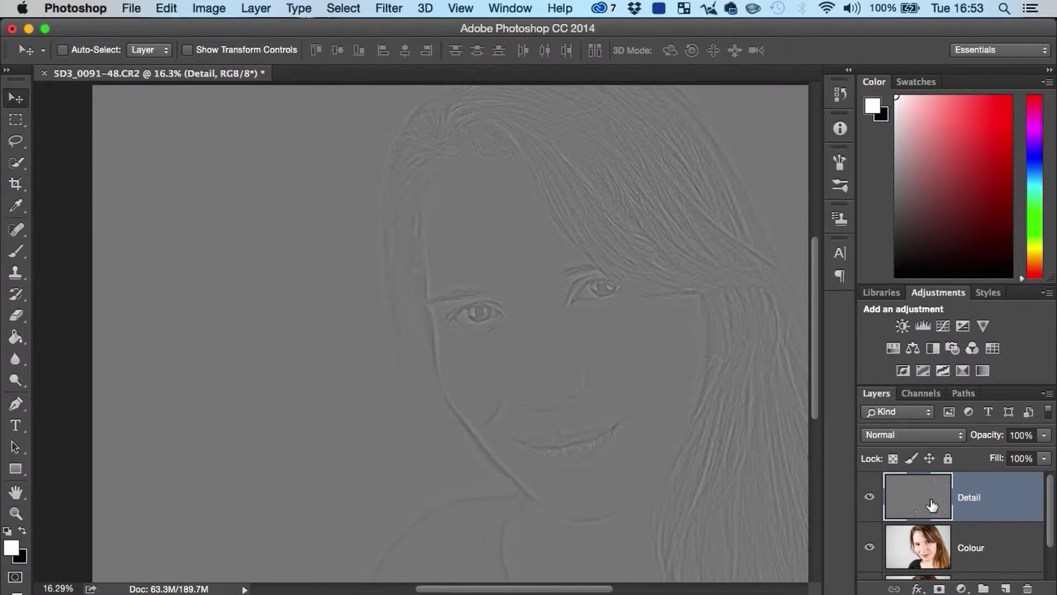
pyautogui.click(901, 435)
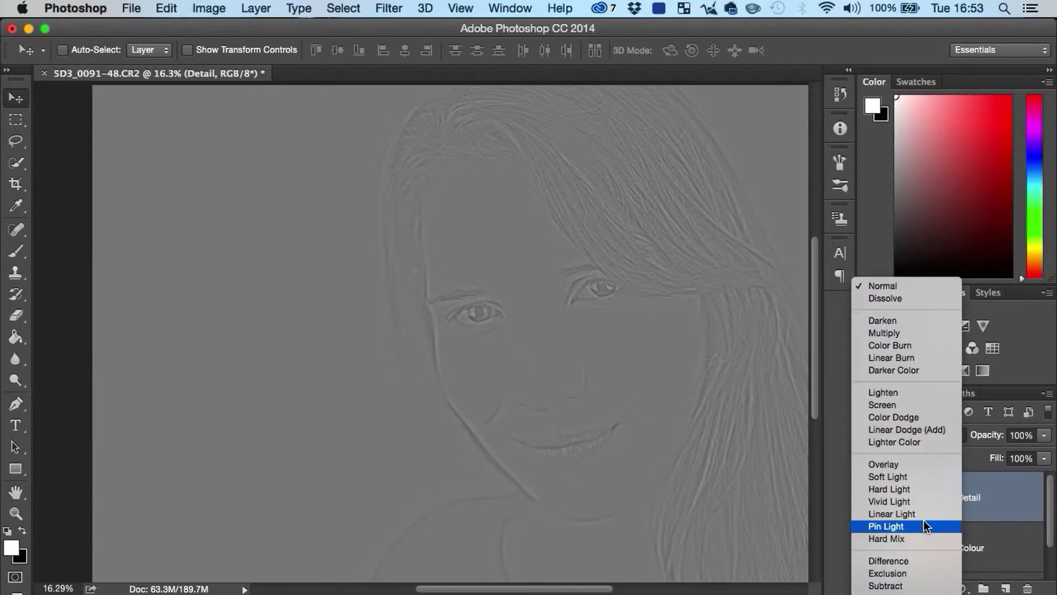
pyautogui.click(916, 516)
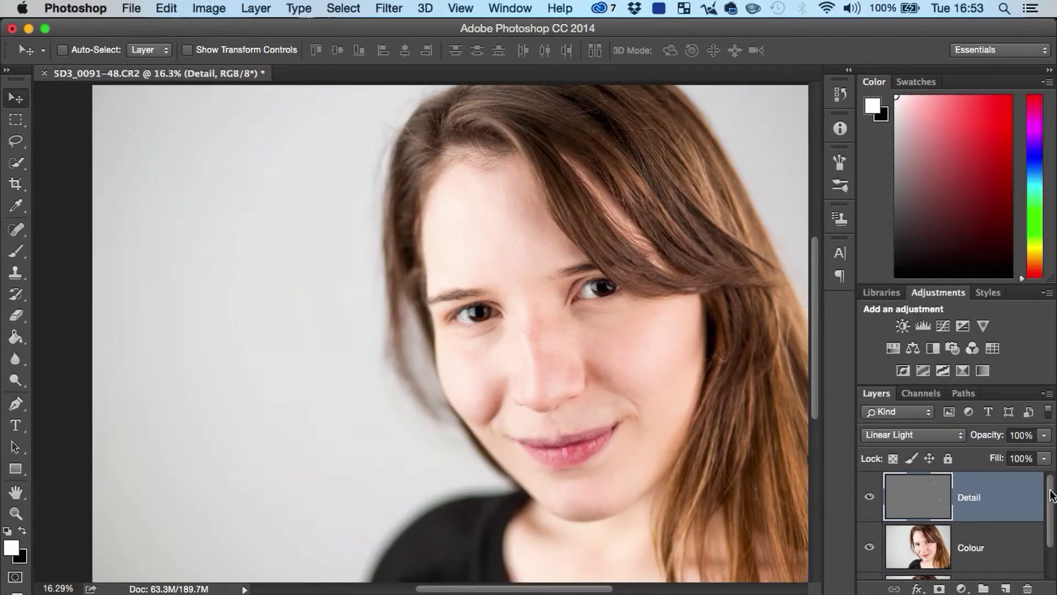
# Step: Compare against Background alone with Option-click, restore all layers, and select the Colour layer
pyautogui.scroll(-2, 995, 567)
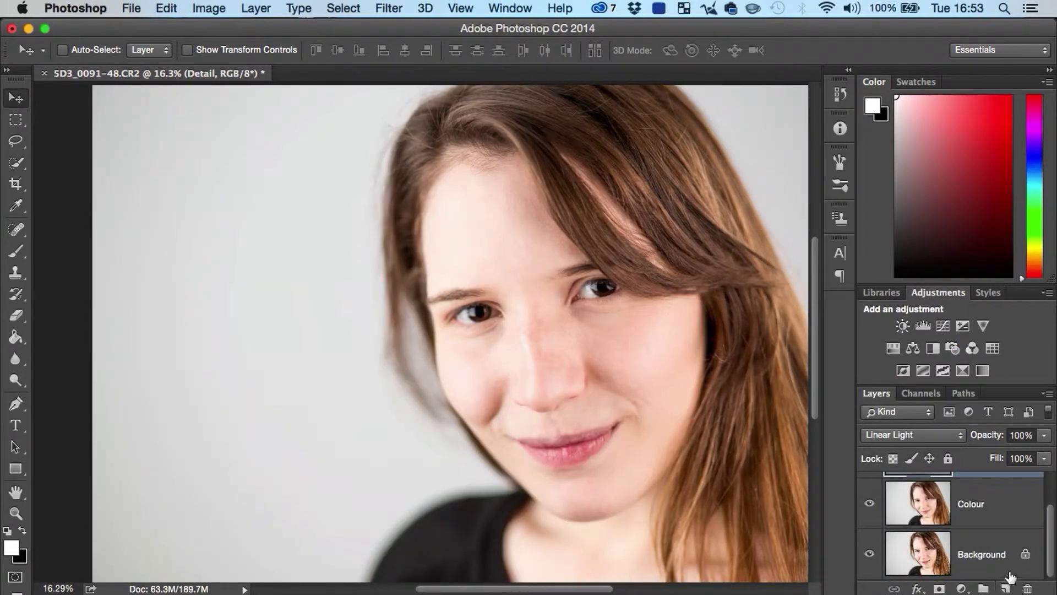
pyautogui.press('alt')
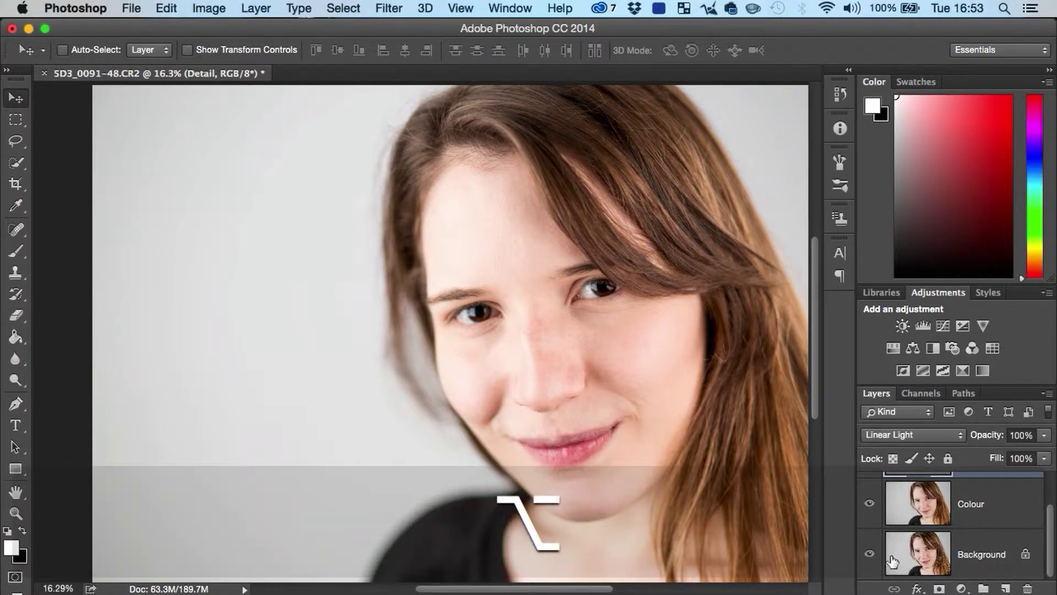
pyautogui.keyDown('alt'); pyautogui.click(870, 555); pyautogui.keyUp('alt')
pyautogui.keyDown('alt'); pyautogui.click(870, 556); pyautogui.keyUp('alt')
pyautogui.keyDown('alt'); pyautogui.click(870, 556); pyautogui.keyUp('alt')
pyautogui.keyDown('alt'); pyautogui.click(870, 555); pyautogui.keyUp('alt')
pyautogui.keyDown('alt'); pyautogui.click(870, 552); pyautogui.keyUp('alt')
pyautogui.keyDown('alt'); pyautogui.click(871, 553); pyautogui.keyUp('alt')
pyautogui.scroll(2, 1047, 523)
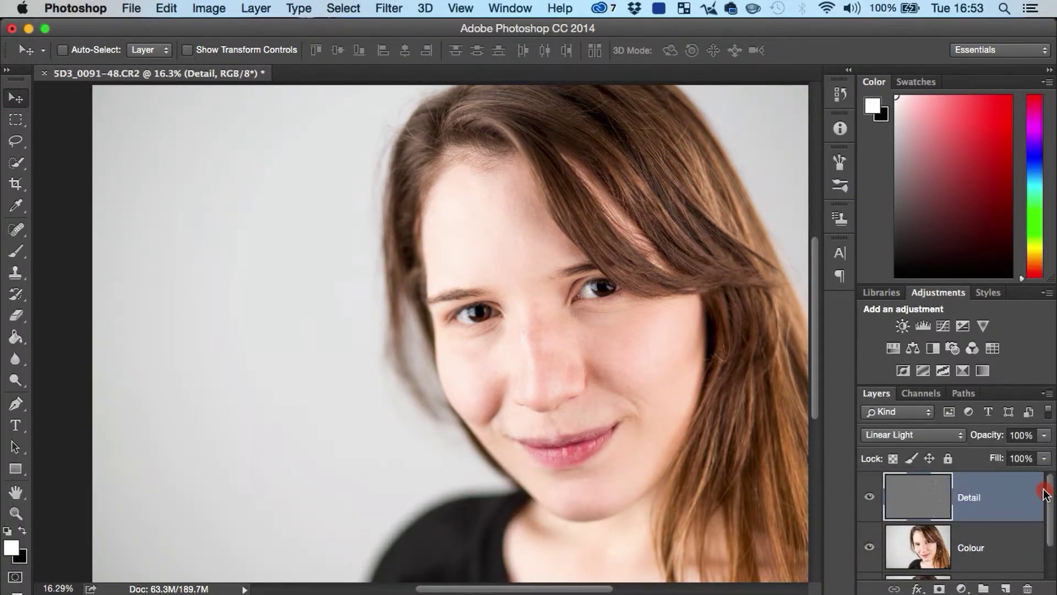
pyautogui.click(974, 550)
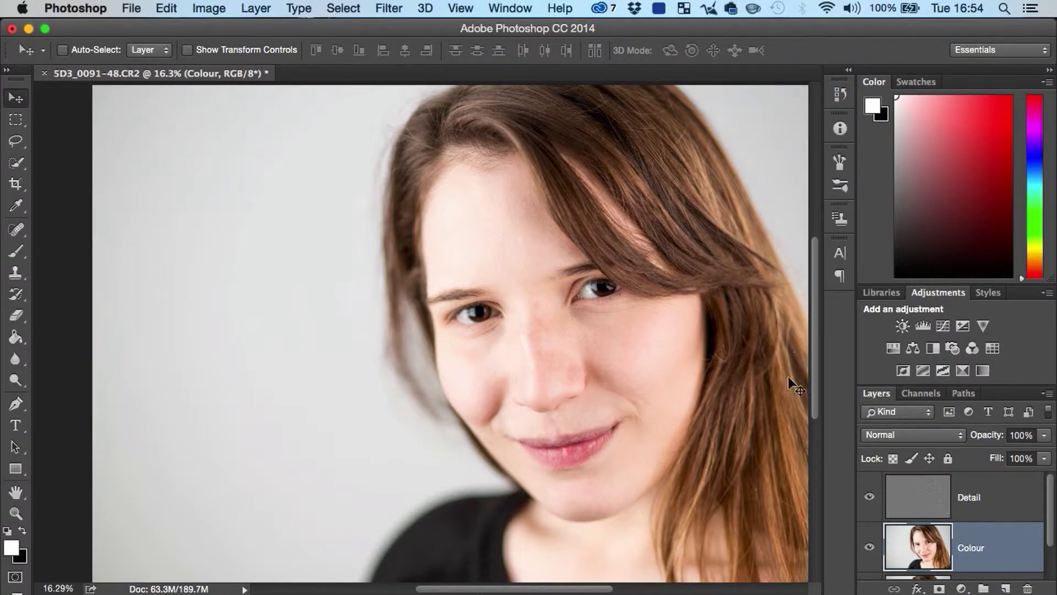
pyautogui.press('z')
pyautogui.moveTo(613, 233); pyautogui.dragTo(558, 214)
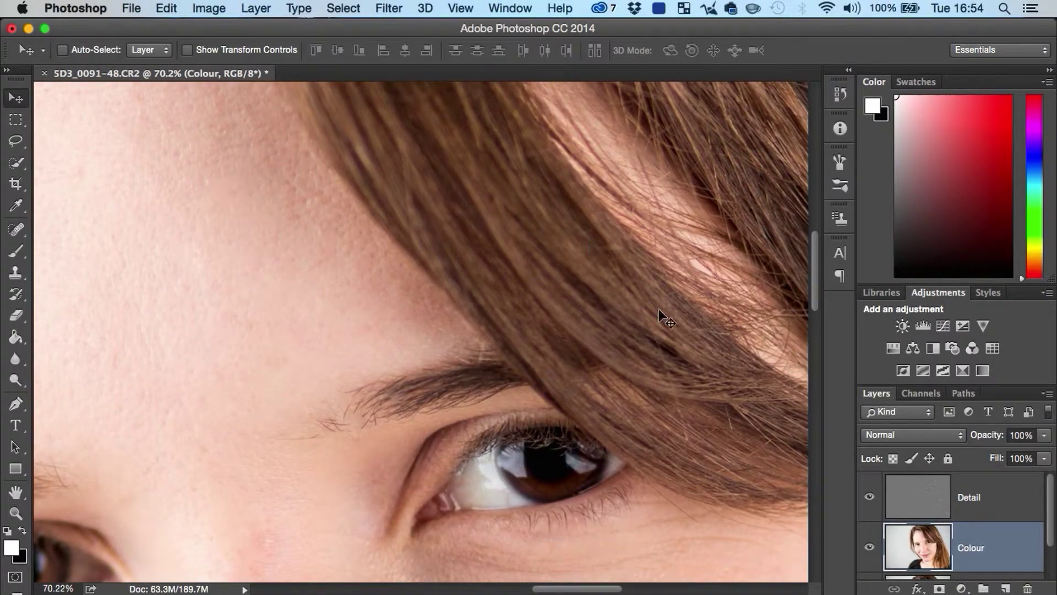
pyautogui.press('z')
pyautogui.moveTo(688, 413); pyautogui.dragTo(597, 460)
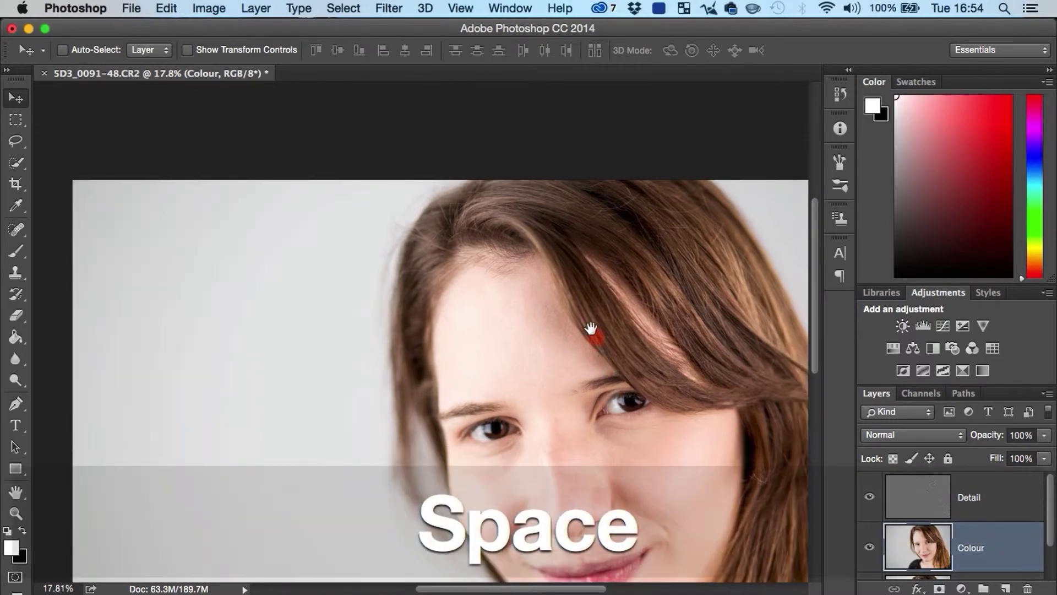
pyautogui.press('space')
pyautogui.moveTo(668, 484); pyautogui.dragTo(587, 321)
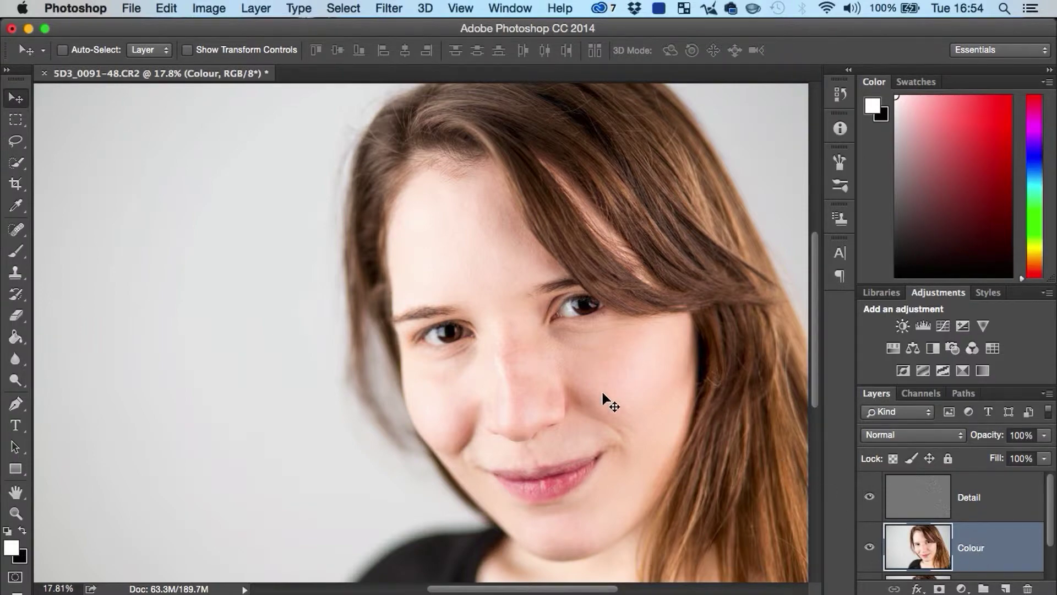
pyautogui.press('z')
pyautogui.moveTo(618, 362); pyautogui.dragTo(695, 350)
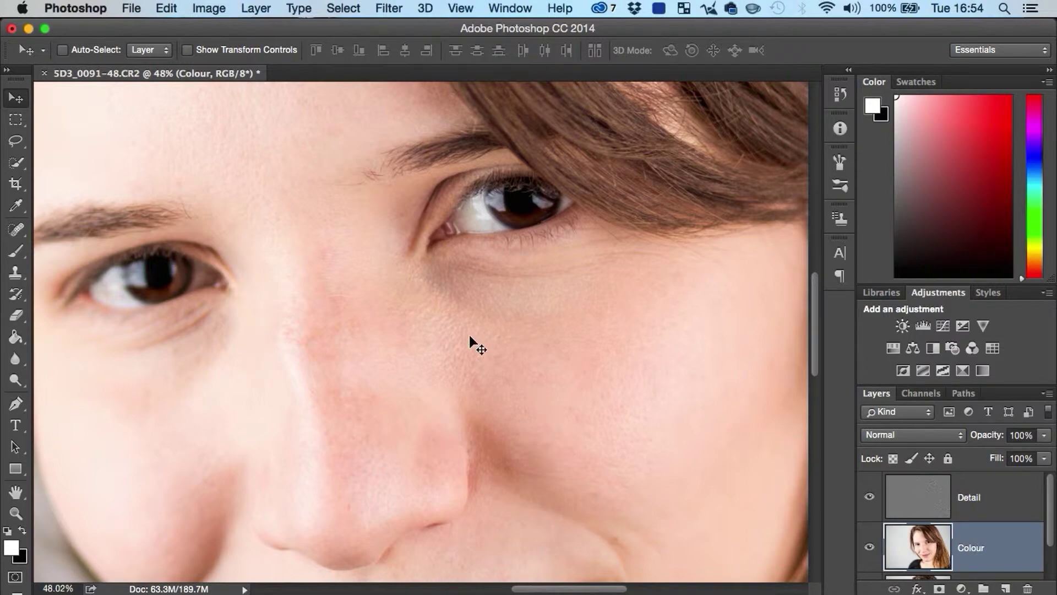
pyautogui.press('z')
pyautogui.moveTo(519, 347)
pyautogui.mouseDown()
pyautogui.moveTo(448, 371)
pyautogui.moveTo(515, 359)
pyautogui.mouseUp()
pyautogui.press('v')
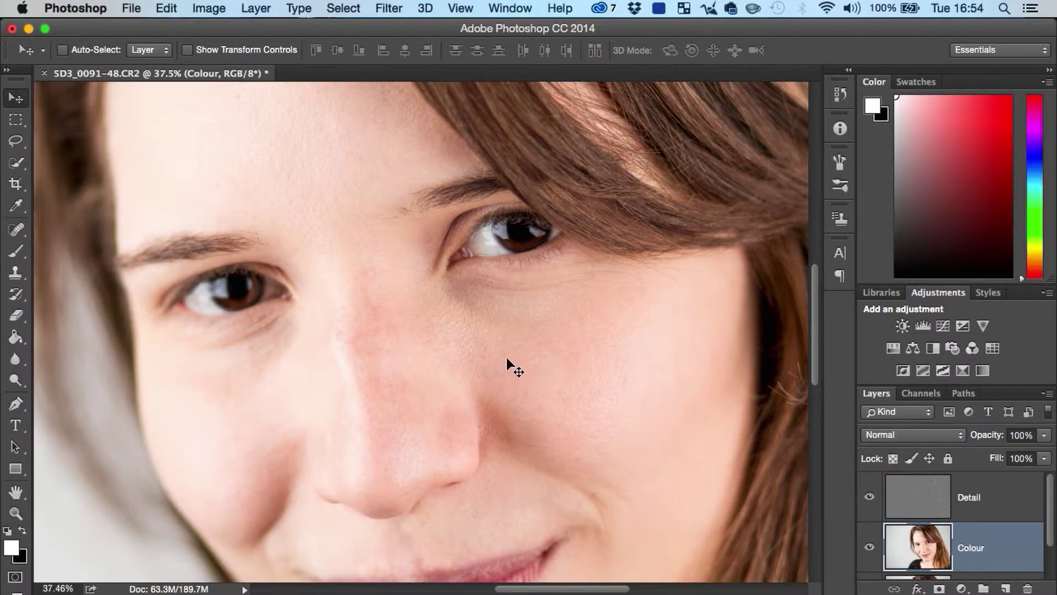
pyautogui.press('z')
pyautogui.moveTo(590, 413); pyautogui.dragTo(597, 347)
pyautogui.press('space')
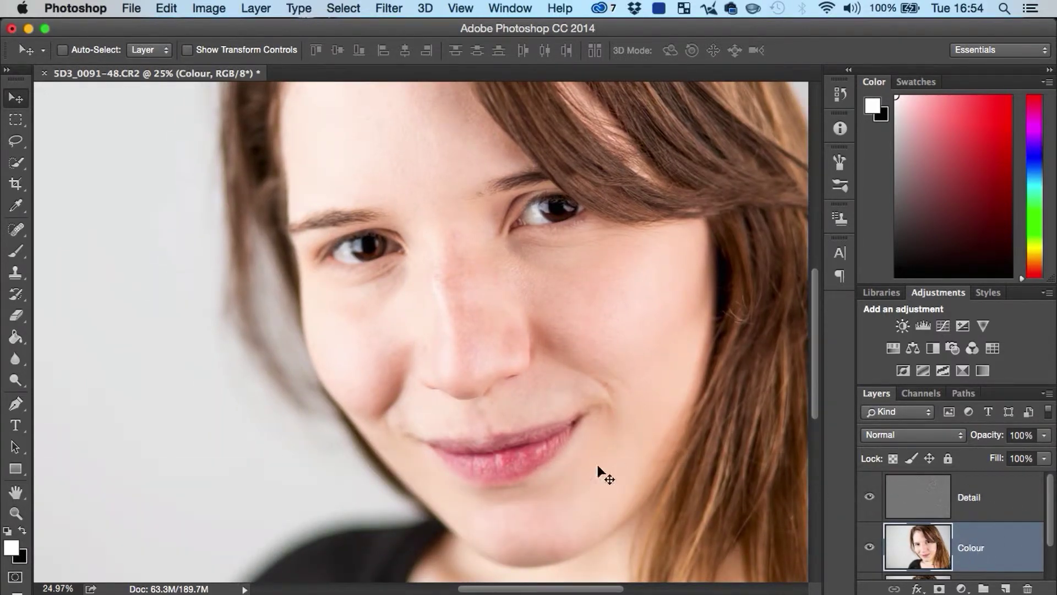
# Step: Lasso the cheek beside the nose with a feather of about 13.9 px
pyautogui.click(17, 143)
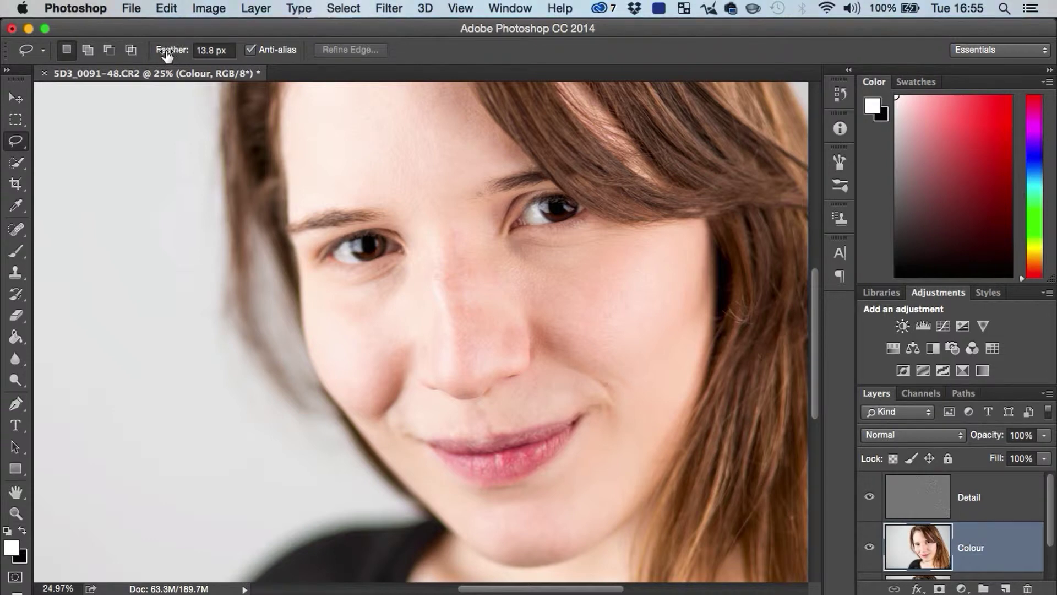
pyautogui.moveTo(165, 52); pyautogui.dragTo(169, 55)
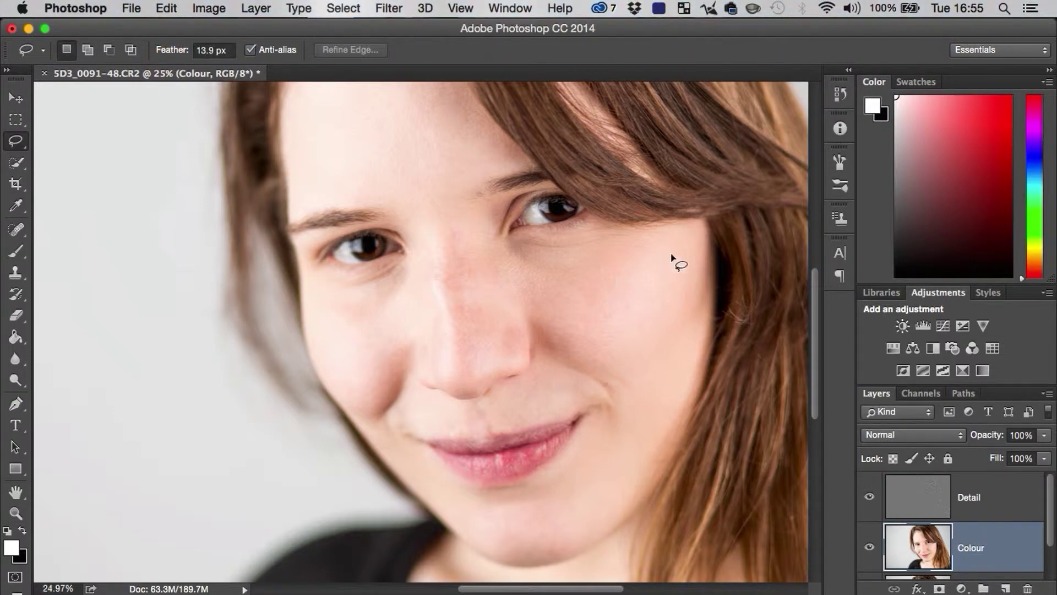
pyautogui.moveTo(692, 239)
pyautogui.mouseDown()
pyautogui.moveTo(520, 250)
pyautogui.moveTo(504, 256)
pyautogui.moveTo(500, 279)
pyautogui.moveTo(511, 308)
pyautogui.moveTo(564, 331)
pyautogui.moveTo(629, 382)
pyautogui.moveTo(643, 455)
pyautogui.moveTo(679, 387)
pyautogui.mouseUp()
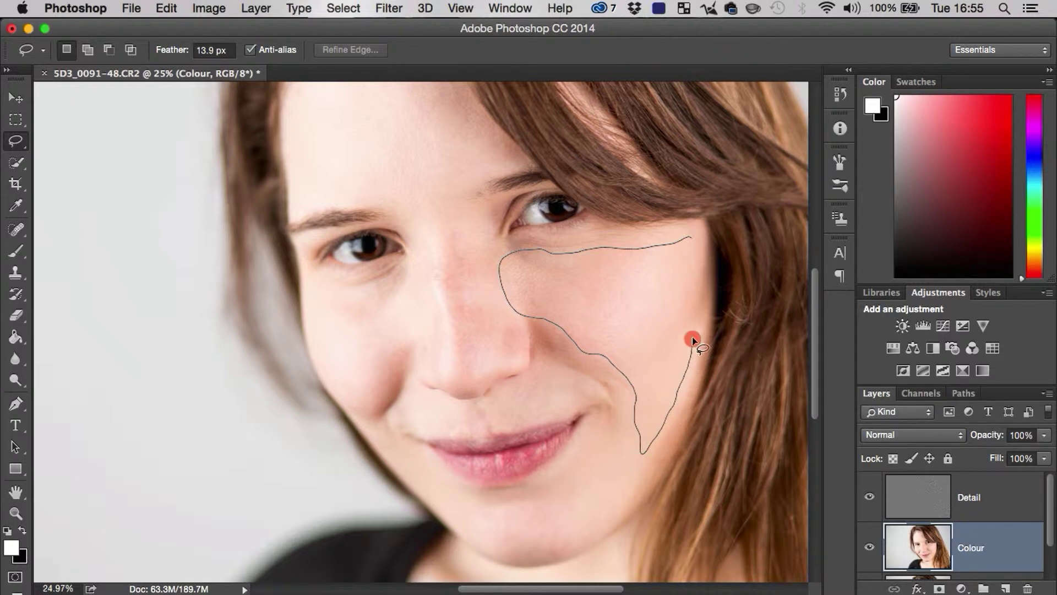
pyautogui.moveTo(698, 240); pyautogui.dragTo(698, 242)
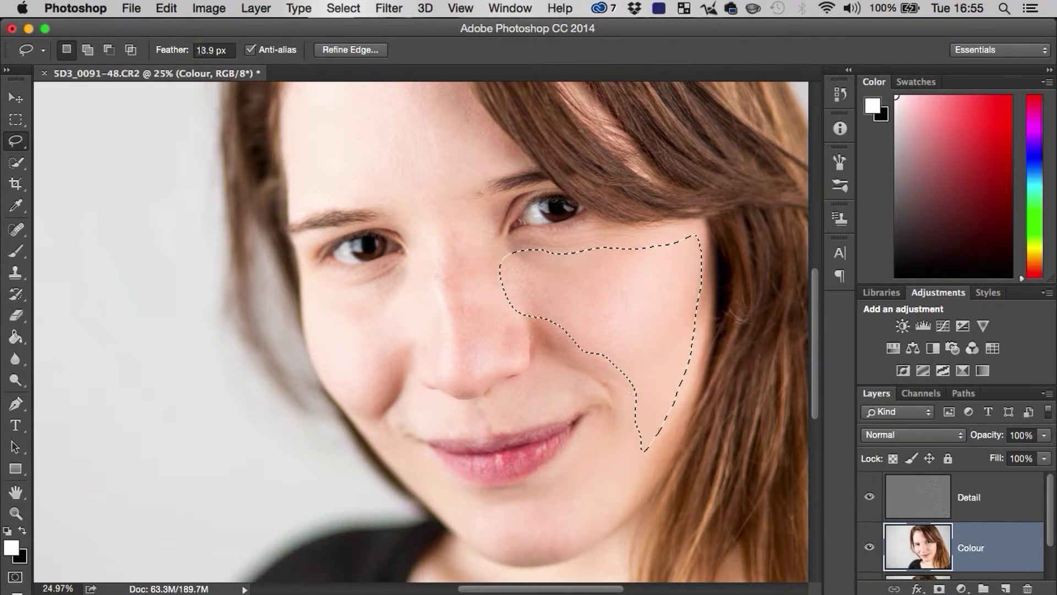
# Step: Preview a 26.1-pixel Gaussian Blur on the cheek selection, toggling Preview to compare
pyautogui.click(383, 11)
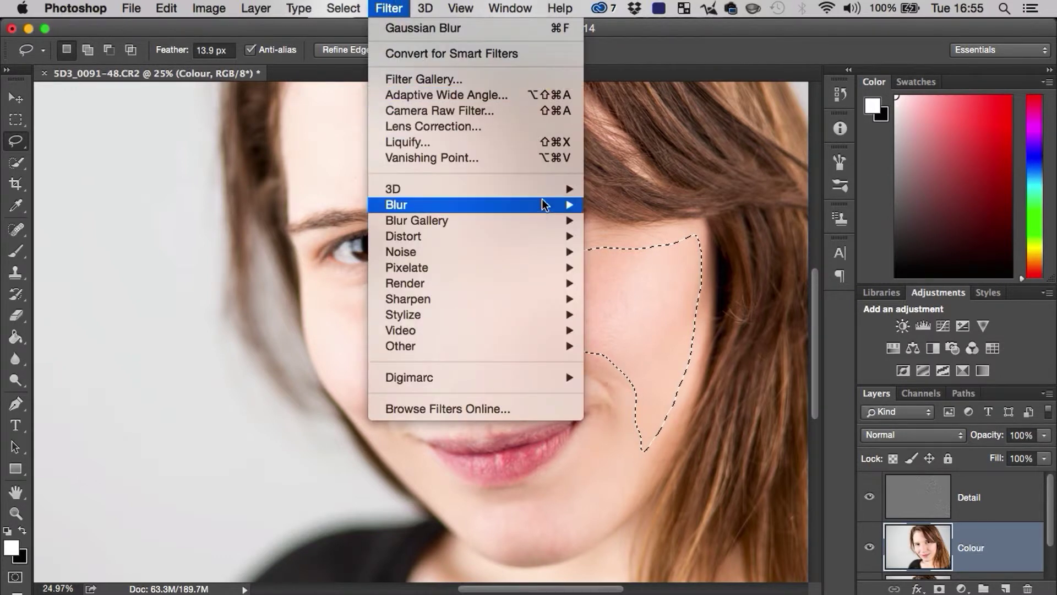
pyautogui.moveTo(540, 205)
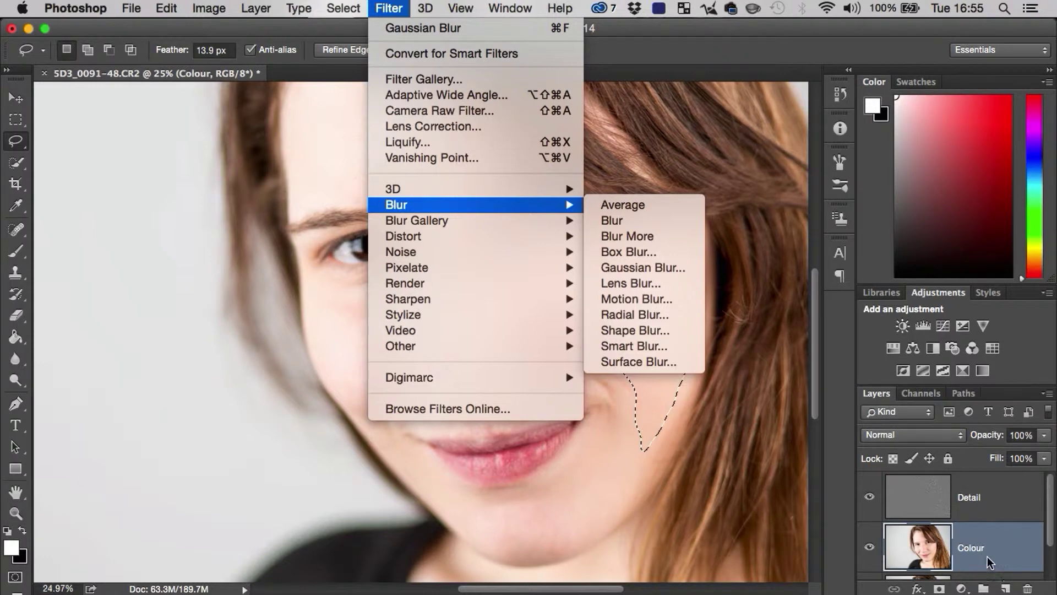
pyautogui.click(626, 266)
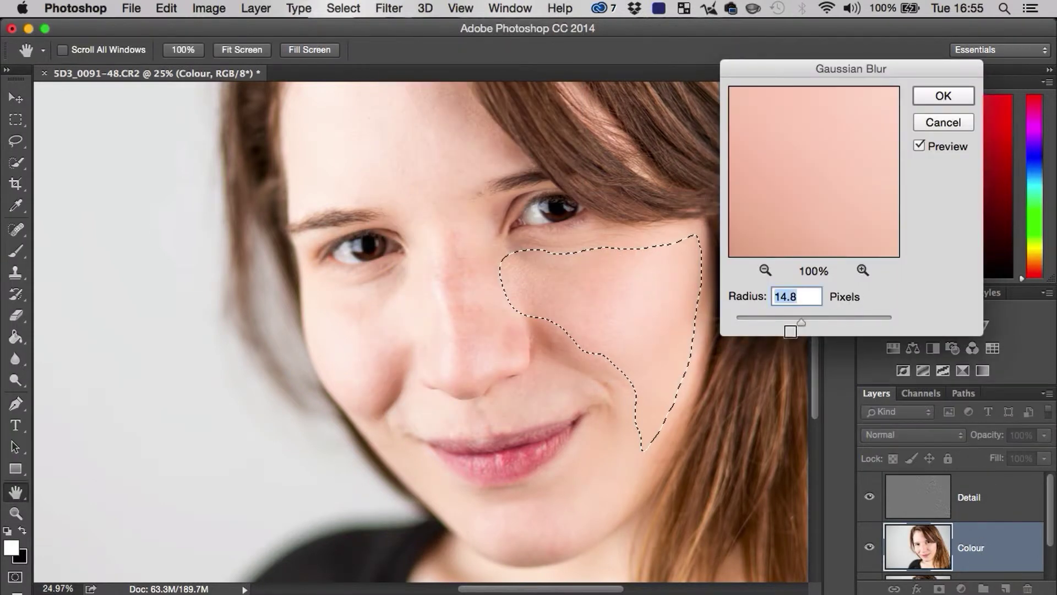
pyautogui.moveTo(805, 323); pyautogui.dragTo(871, 321)
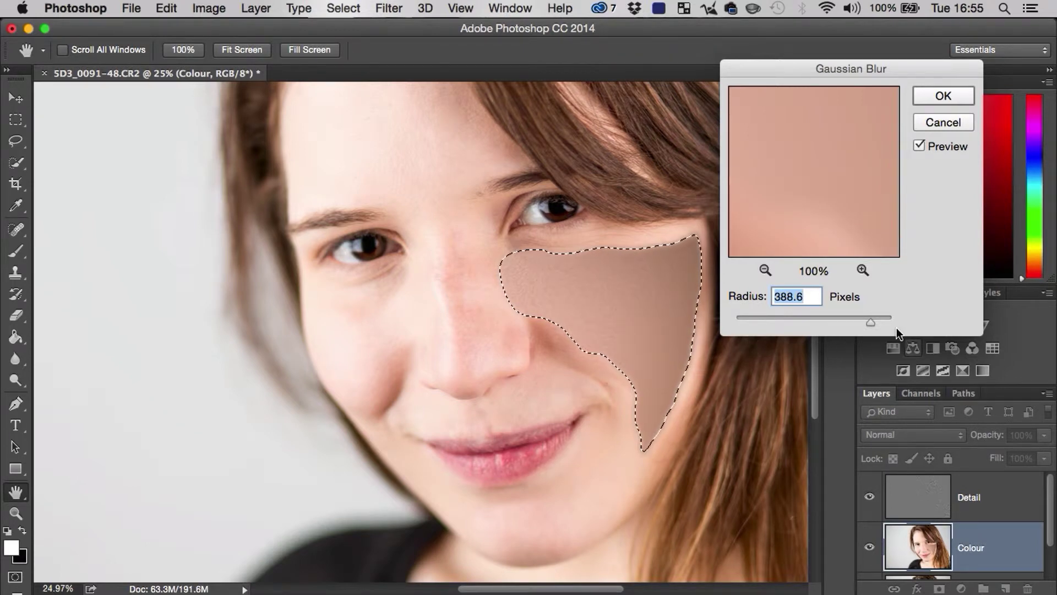
pyautogui.moveTo(841, 319); pyautogui.dragTo(810, 325)
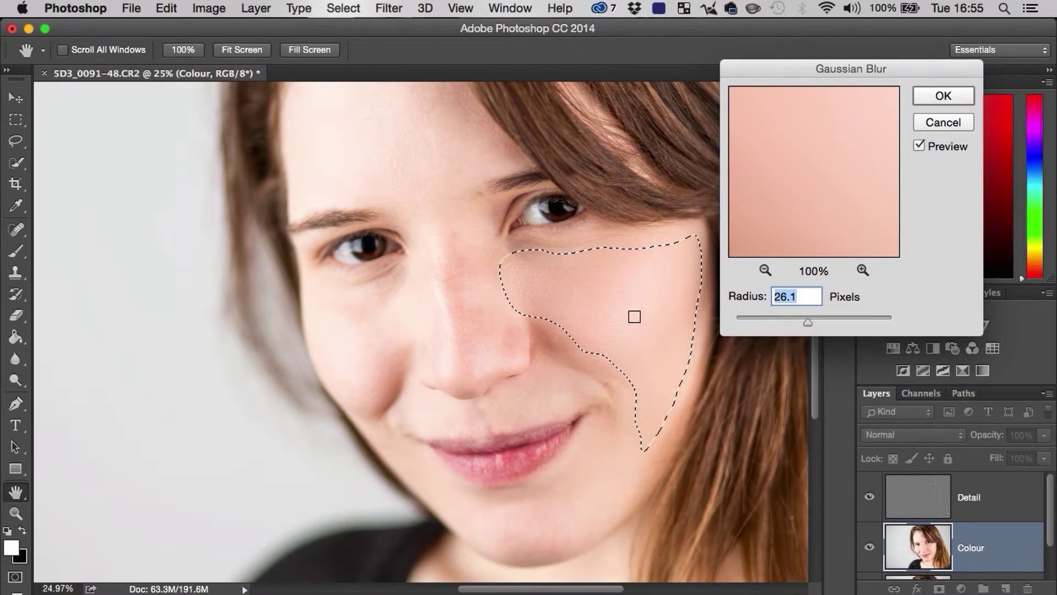
pyautogui.click(930, 147)
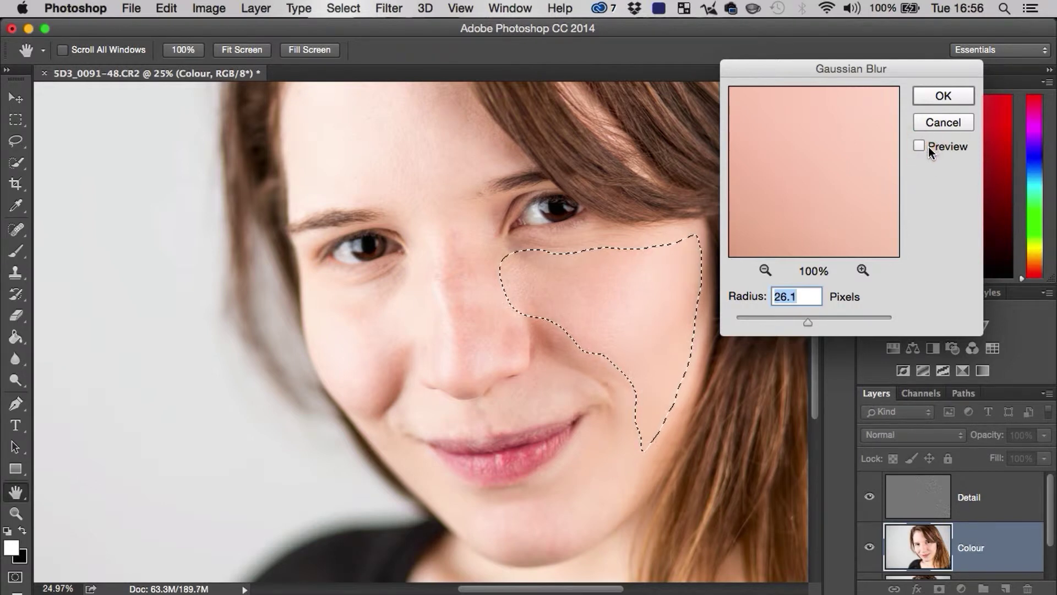
pyautogui.click(927, 146)
# Step: Apply the blur to the cheek and clear the selection
pyautogui.click(943, 95)
pyautogui.press('l')
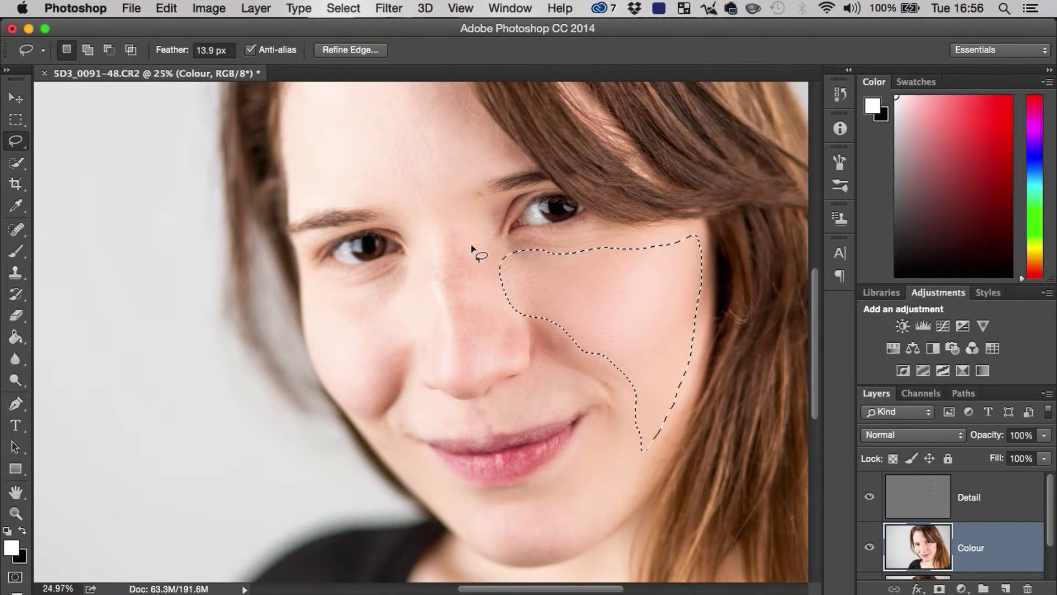
pyautogui.press('super+d')
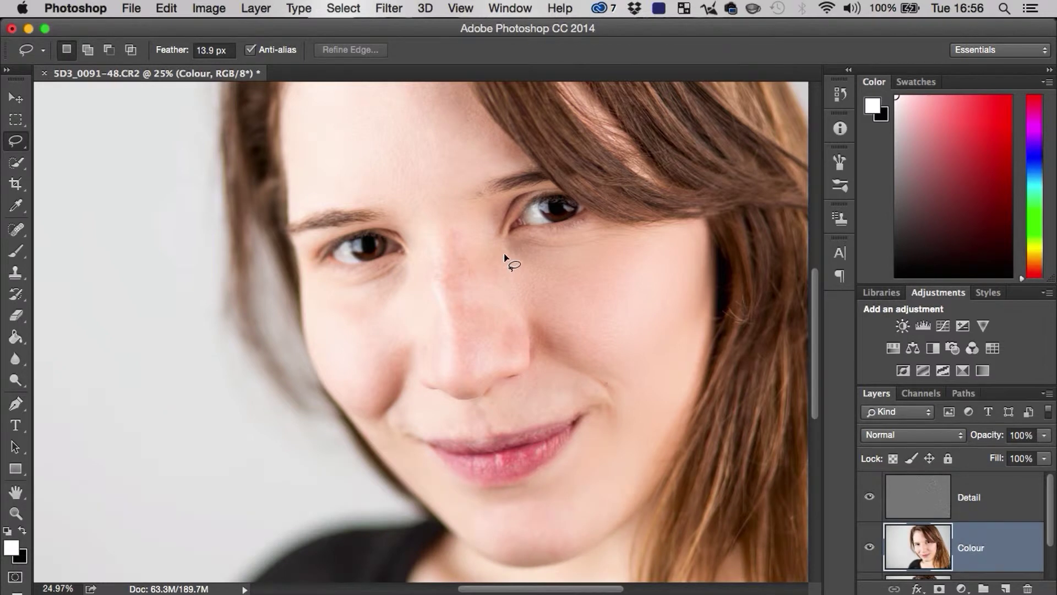
# Step: Lasso the nose hotspot, reapply the Gaussian Blur with Cmd+F, and deselect
pyautogui.moveTo(508, 259)
pyautogui.mouseDown()
pyautogui.moveTo(499, 247)
pyautogui.moveTo(448, 240)
pyautogui.moveTo(422, 309)
pyautogui.moveTo(426, 357)
pyautogui.moveTo(469, 366)
pyautogui.moveTo(510, 351)
pyautogui.mouseUp()
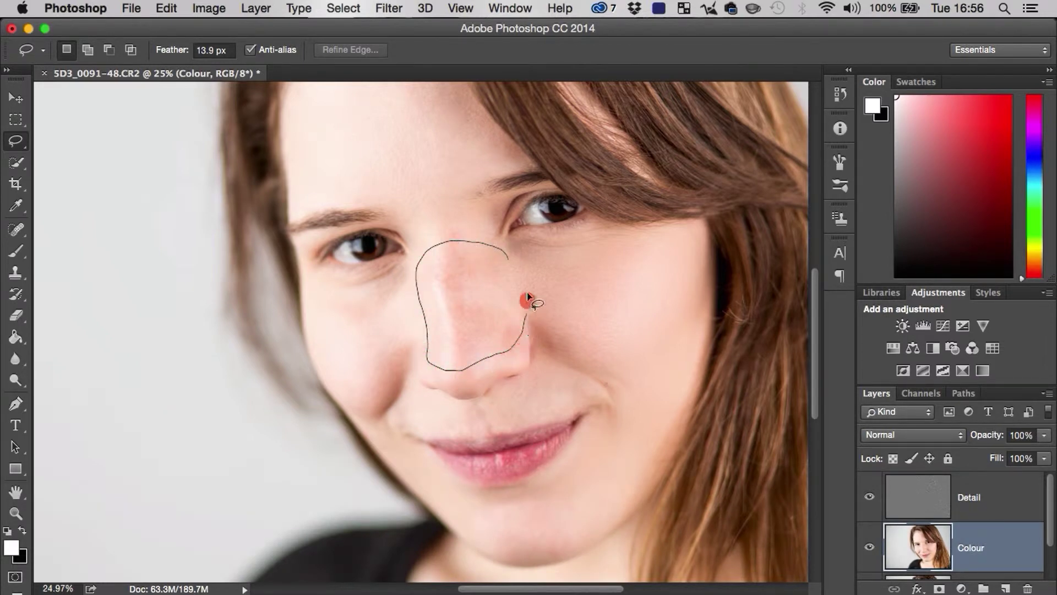
pyautogui.moveTo(527, 285); pyautogui.dragTo(528, 292)
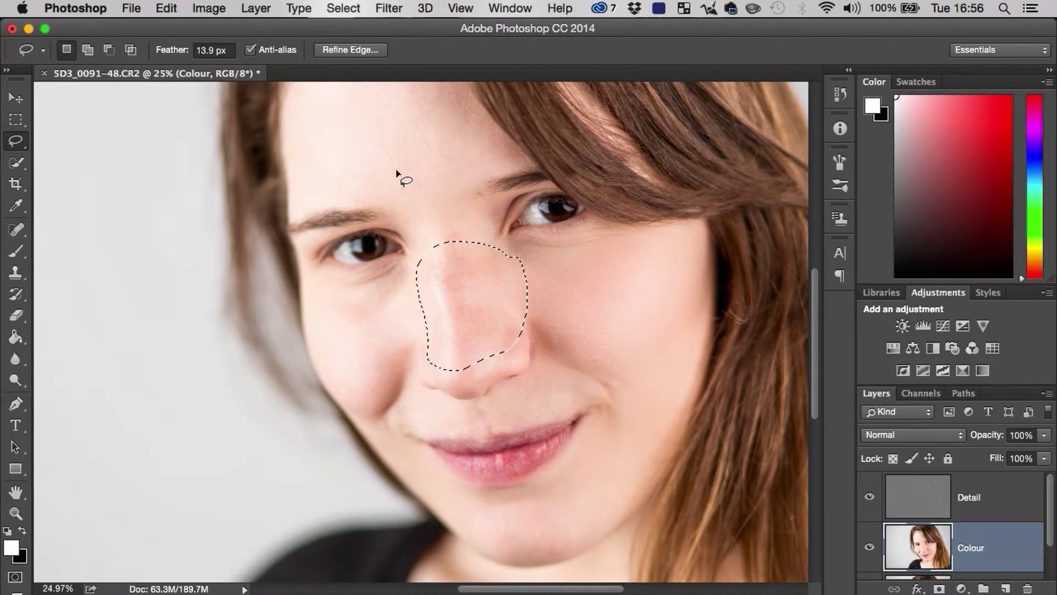
pyautogui.click(388, 8)
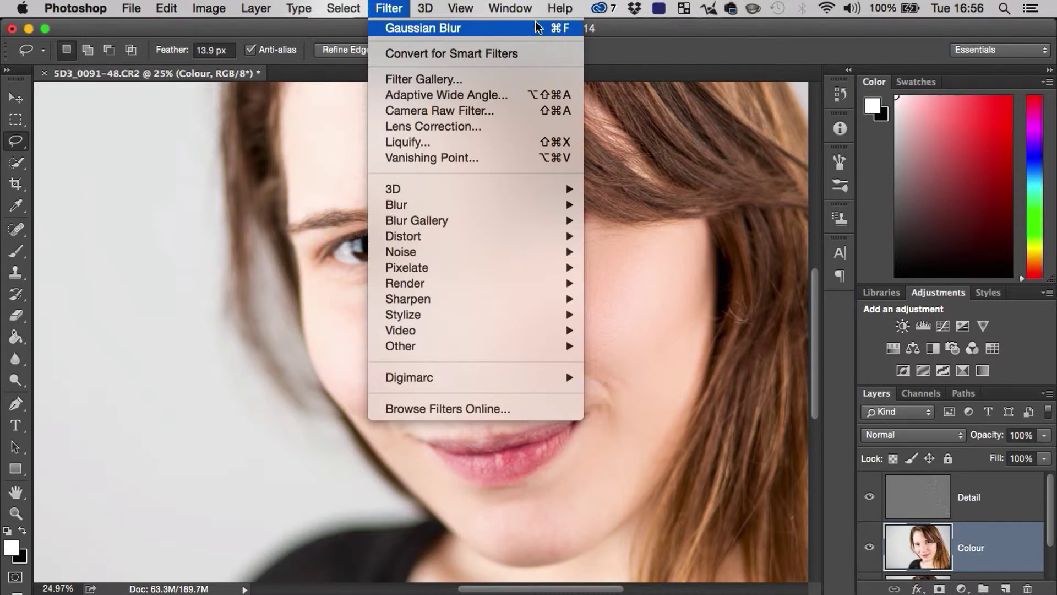
pyautogui.click(432, 99)
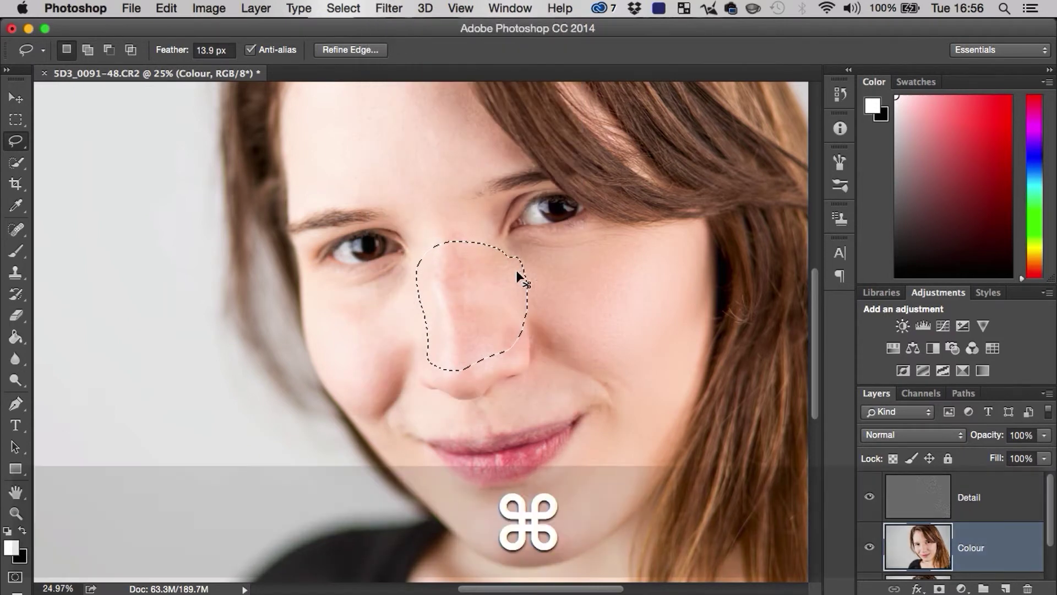
pyautogui.press('super+f')
pyautogui.press('super+d')
# Step: Reapply the blur to the forehead, a cheek patch and the upper lip
pyautogui.press('space')
pyautogui.moveTo(463, 173)
pyautogui.mouseDown()
pyautogui.moveTo(463, 326)
pyautogui.moveTo(307, 278)
pyautogui.moveTo(307, 170)
pyautogui.moveTo(418, 130)
pyautogui.moveTo(510, 240)
pyautogui.mouseUp()
pyautogui.press('super+f')
pyautogui.press('space')
pyautogui.moveTo(413, 384)
pyautogui.mouseDown()
pyautogui.moveTo(401, 193)
pyautogui.moveTo(363, 221)
pyautogui.moveTo(426, 194)
pyautogui.moveTo(439, 245)
pyautogui.moveTo(380, 329)
pyautogui.mouseUp()
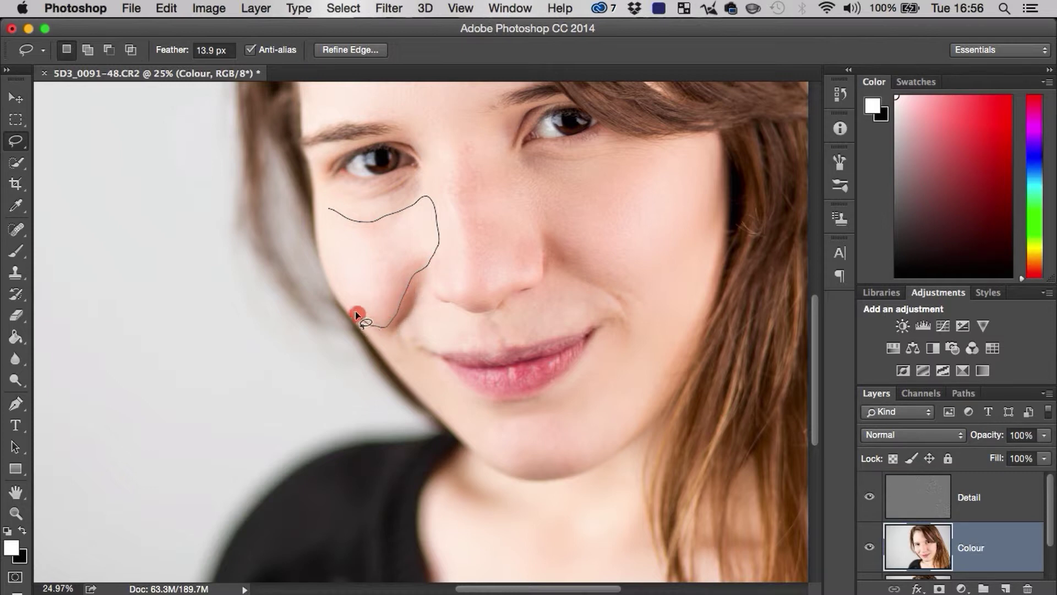
pyautogui.moveTo(328, 244)
pyautogui.mouseDown()
pyautogui.moveTo(323, 220)
pyautogui.moveTo(352, 205)
pyautogui.mouseUp()
pyautogui.press('super+f')
pyautogui.moveTo(432, 313)
pyautogui.mouseDown()
pyautogui.moveTo(470, 324)
pyautogui.moveTo(579, 286)
pyautogui.moveTo(590, 294)
pyautogui.moveTo(592, 312)
pyautogui.moveTo(575, 326)
pyautogui.moveTo(502, 342)
pyautogui.moveTo(424, 343)
pyautogui.moveTo(416, 335)
pyautogui.moveTo(435, 322)
pyautogui.mouseUp()
pyautogui.press('super+f')
# Step: Lasso the chin under the lower lip, reapply the blur, and deselect
pyautogui.moveTo(431, 365)
pyautogui.mouseDown()
pyautogui.moveTo(457, 402)
pyautogui.moveTo(513, 398)
pyautogui.moveTo(560, 413)
pyautogui.mouseUp()
pyautogui.press('super+z')
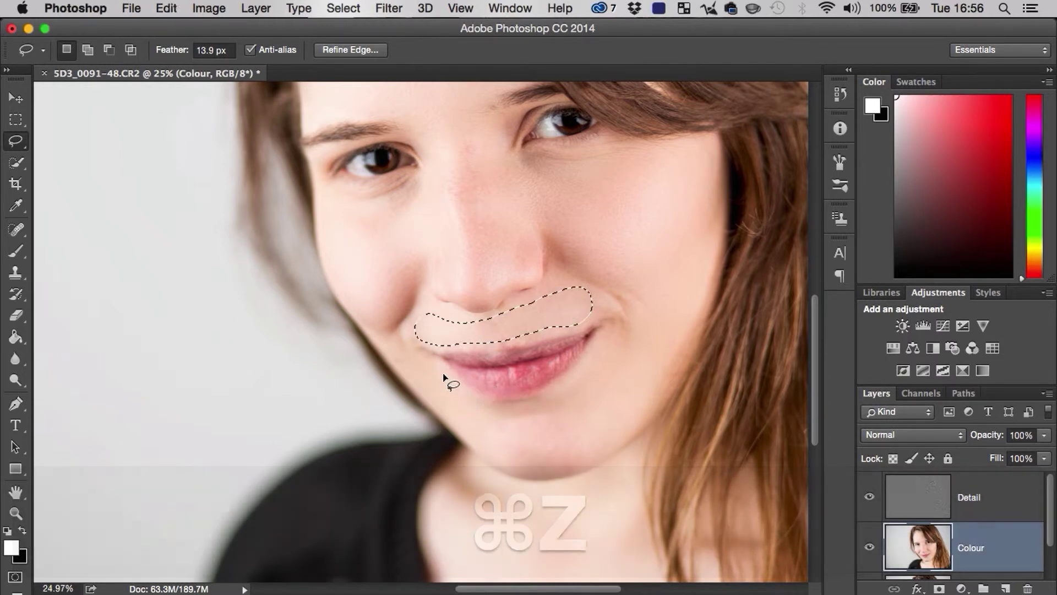
pyautogui.press('super+d')
pyautogui.moveTo(438, 366)
pyautogui.mouseDown()
pyautogui.moveTo(474, 404)
pyautogui.moveTo(504, 409)
pyautogui.moveTo(540, 400)
pyautogui.moveTo(617, 333)
pyautogui.moveTo(660, 348)
pyautogui.moveTo(664, 377)
pyautogui.moveTo(611, 445)
pyautogui.moveTo(543, 472)
pyautogui.moveTo(480, 446)
pyautogui.mouseUp()
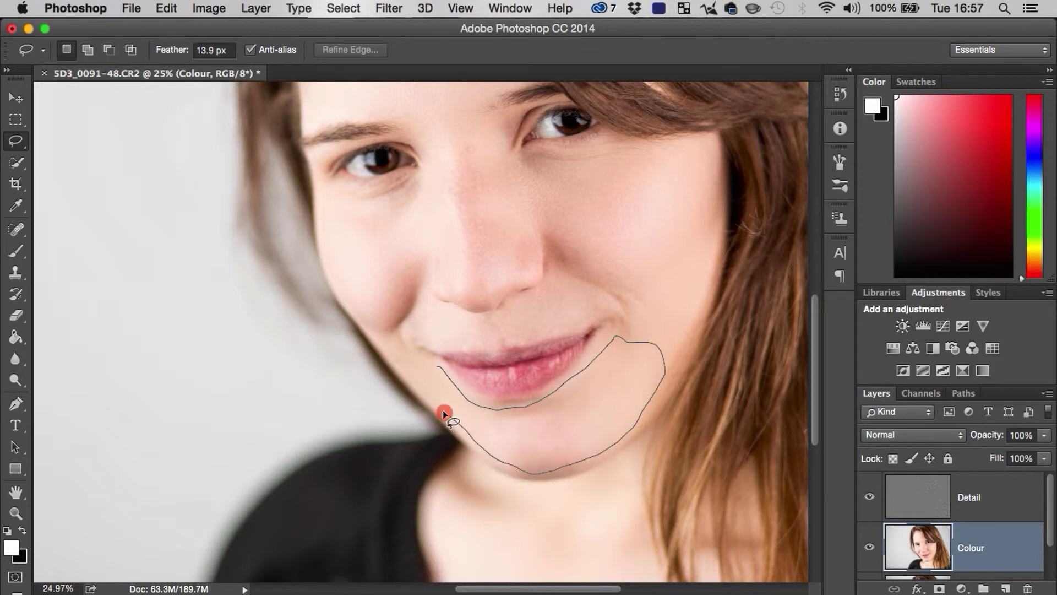
pyautogui.moveTo(443, 412)
pyautogui.mouseDown()
pyautogui.moveTo(404, 364)
pyautogui.moveTo(435, 364)
pyautogui.mouseUp()
pyautogui.press('super+f')
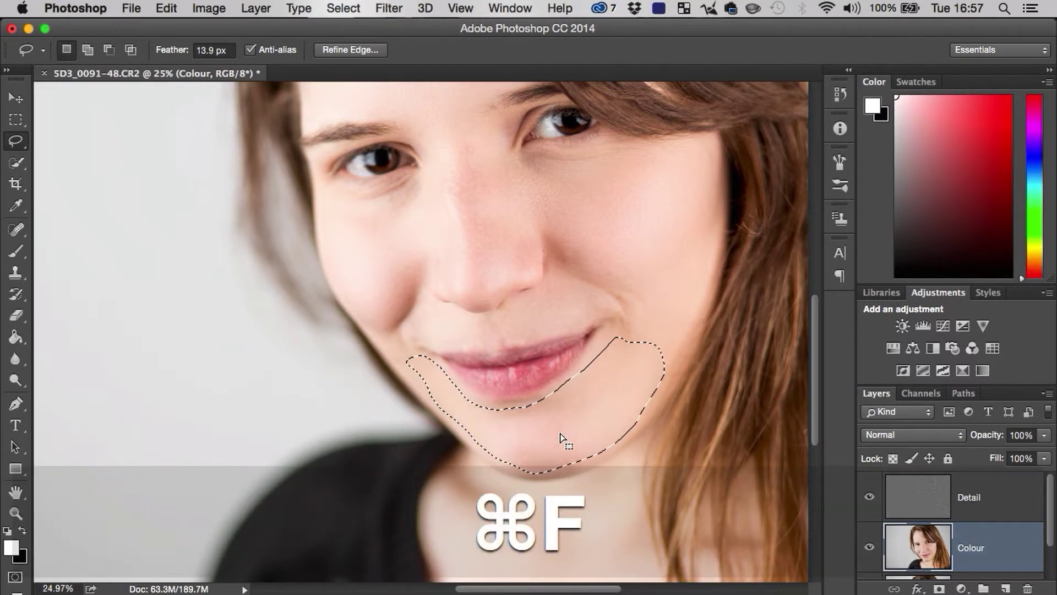
pyautogui.press('super+d')
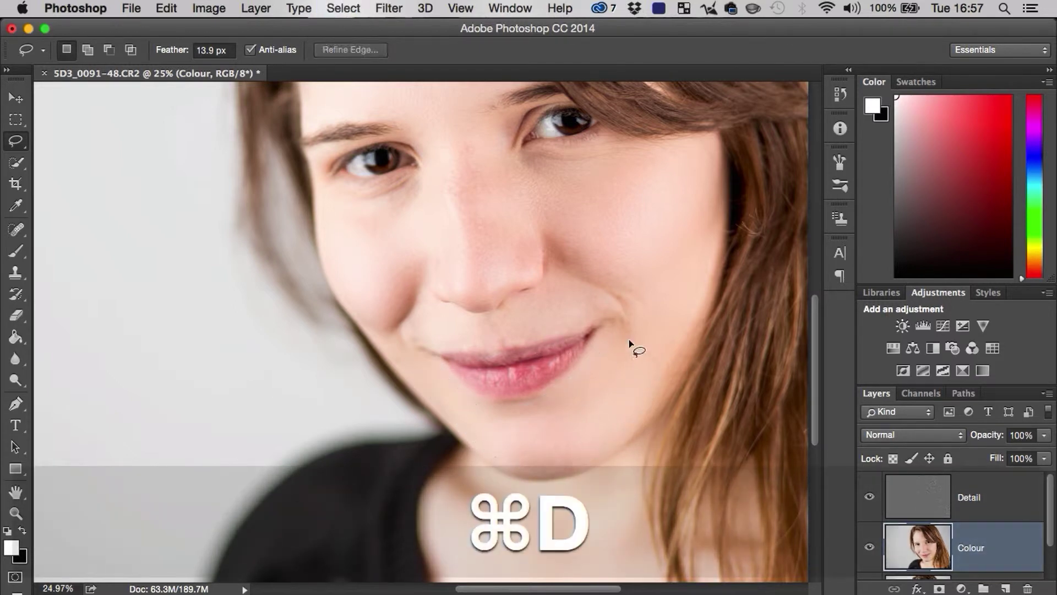
# Step: Re-centre and zoom in so the face fills the window, back on the Lasso
pyautogui.press('space')
pyautogui.moveTo(581, 225); pyautogui.dragTo(575, 373)
pyautogui.press('z')
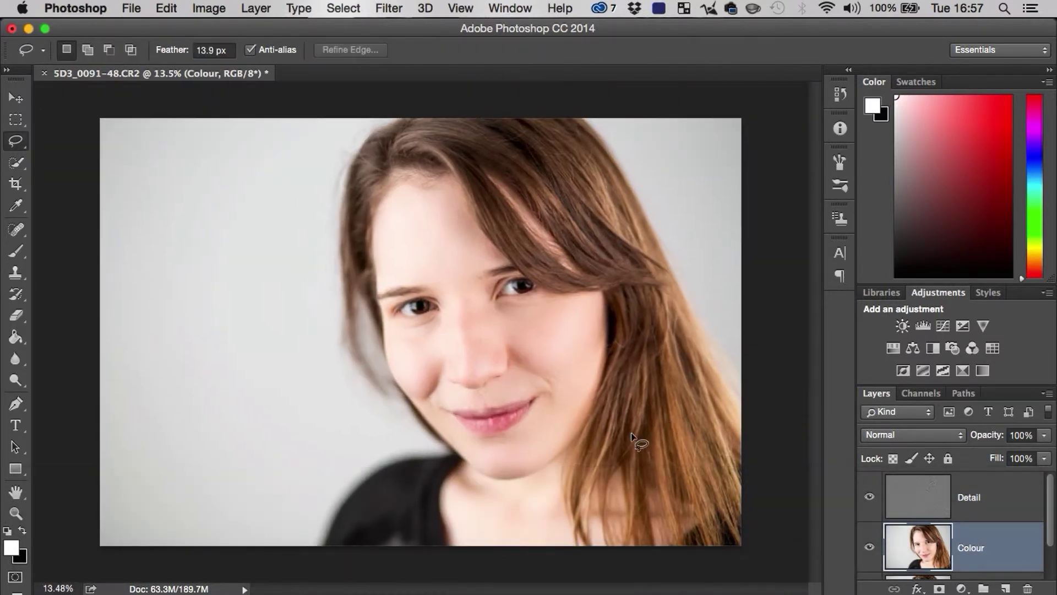
pyautogui.press('z')
pyautogui.moveTo(616, 358); pyautogui.dragTo(632, 359)
pyautogui.press('l')
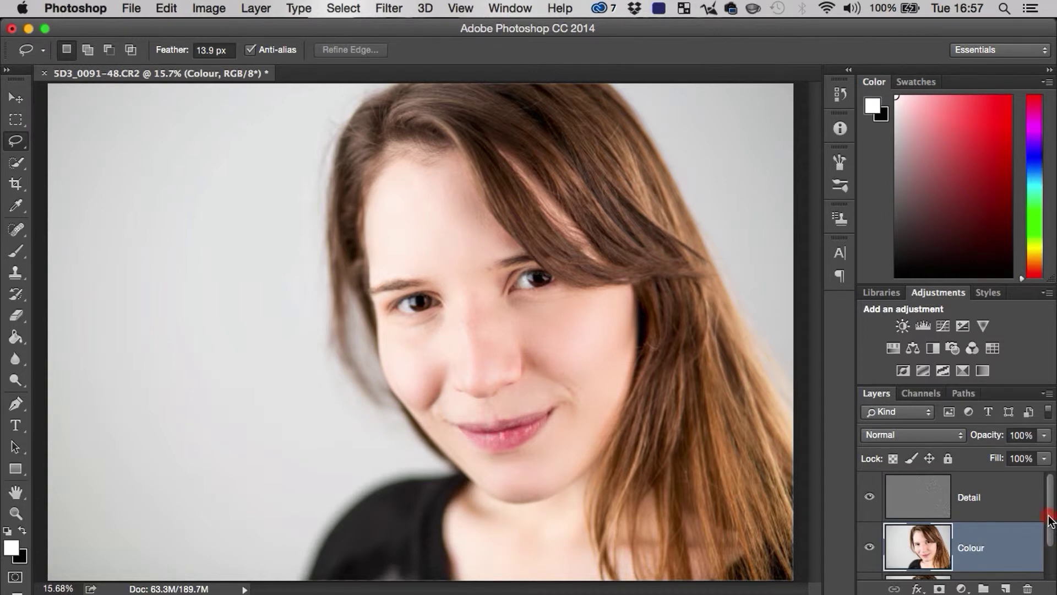
pyautogui.moveTo(1049, 520); pyautogui.dragTo(1050, 551)
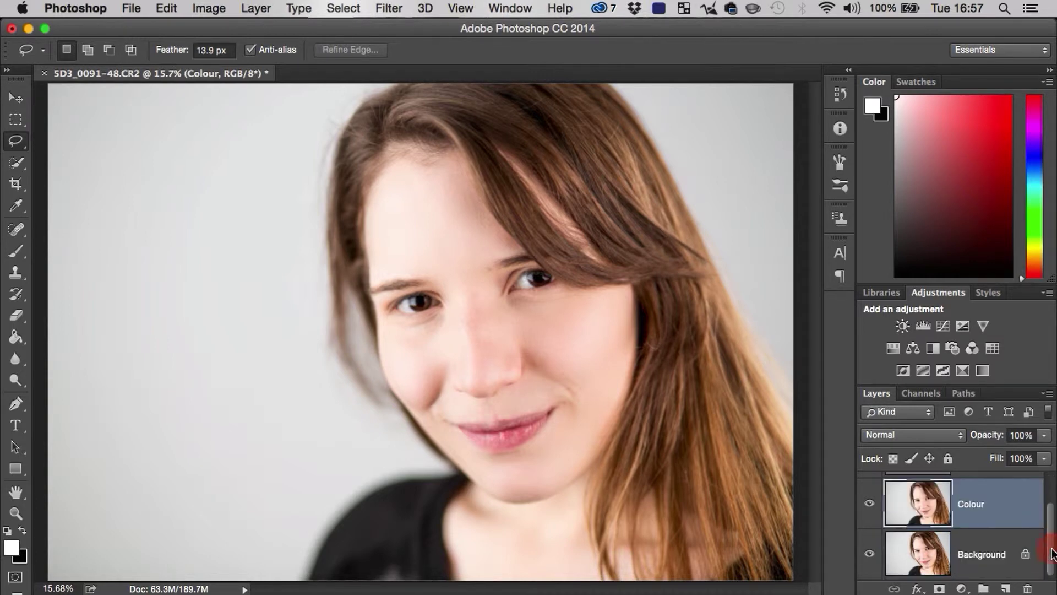
pyautogui.keyDown('alt'); pyautogui.click(871, 556); pyautogui.keyUp('alt')
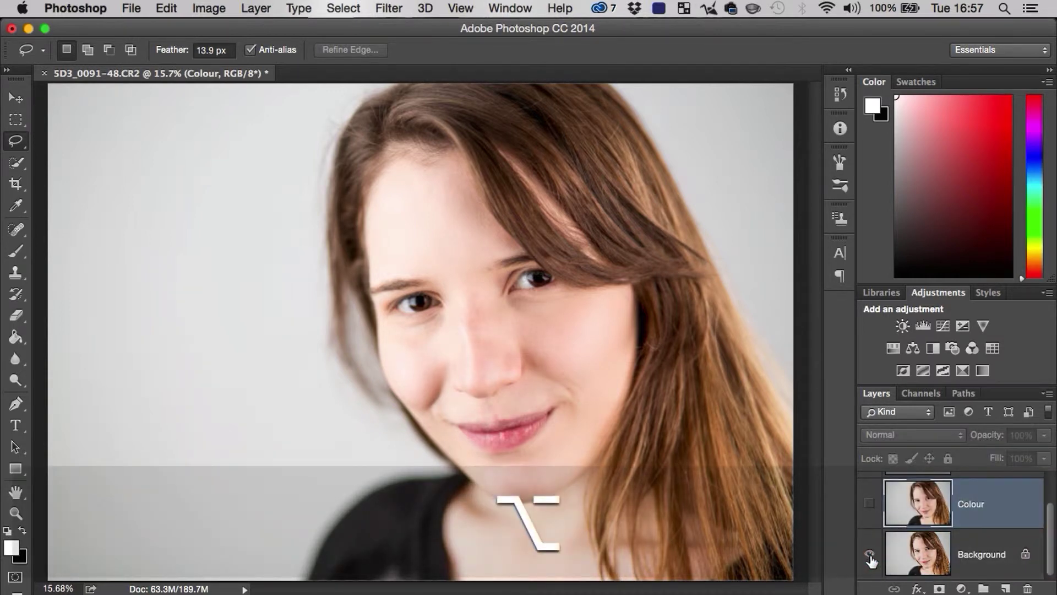
pyautogui.keyDown('alt'); pyautogui.click(870, 556); pyautogui.keyUp('alt')
pyautogui.press('z')
pyautogui.moveTo(538, 370); pyautogui.dragTo(618, 325)
pyautogui.press('l')
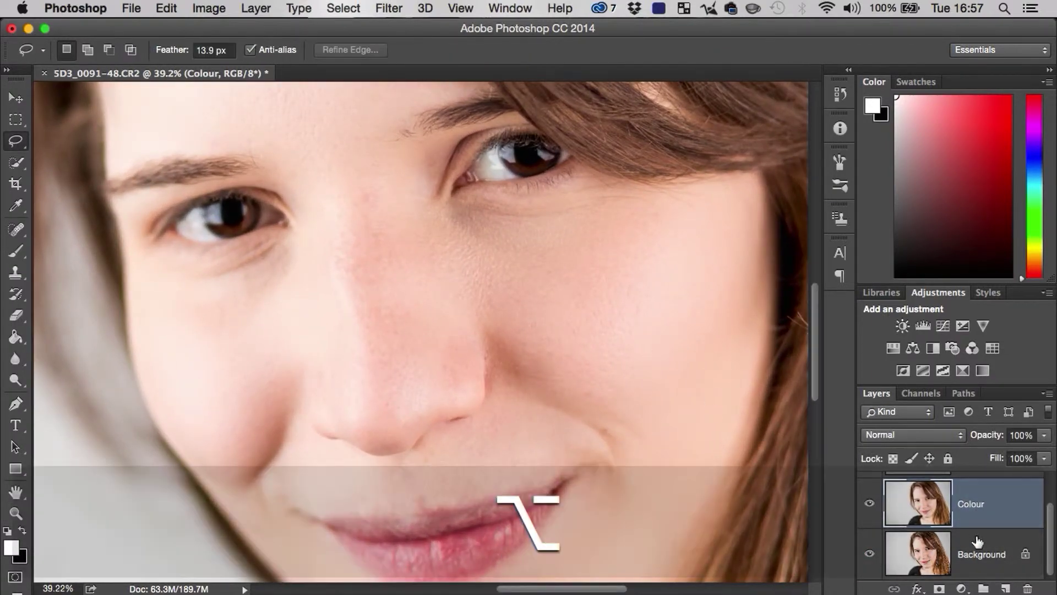
pyautogui.keyDown('alt'); pyautogui.click(871, 557); pyautogui.keyUp('alt')
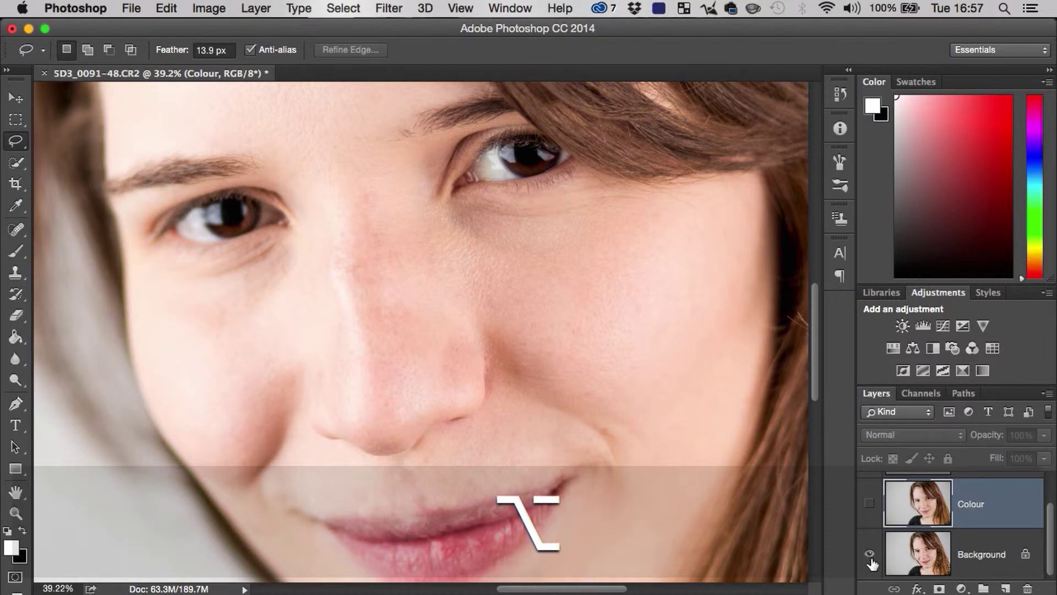
pyautogui.keyDown('alt'); pyautogui.click(870, 556); pyautogui.keyUp('alt')
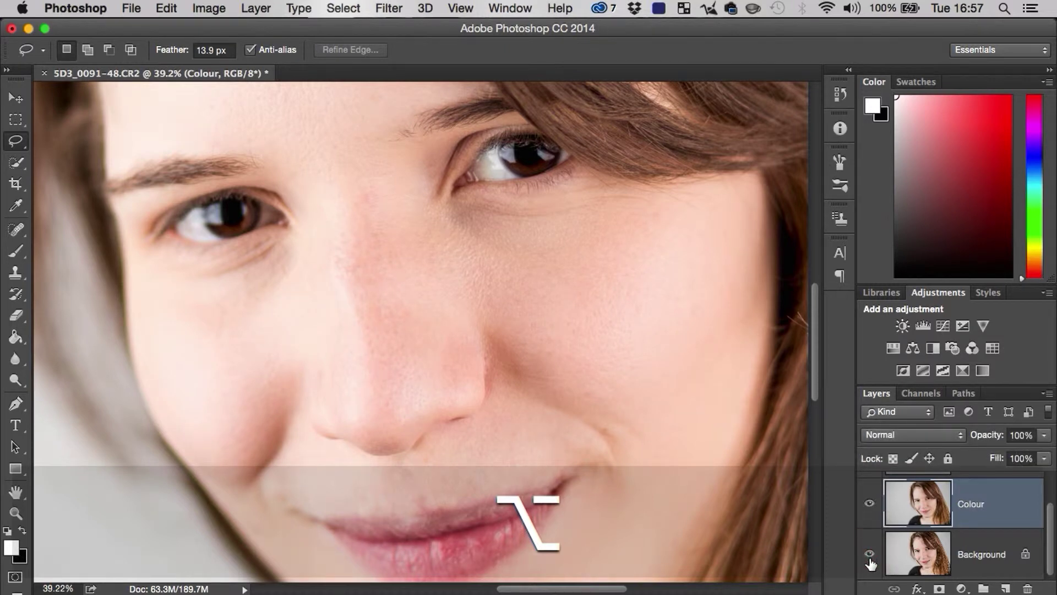
pyautogui.keyDown('alt'); pyautogui.click(870, 556); pyautogui.keyUp('alt')
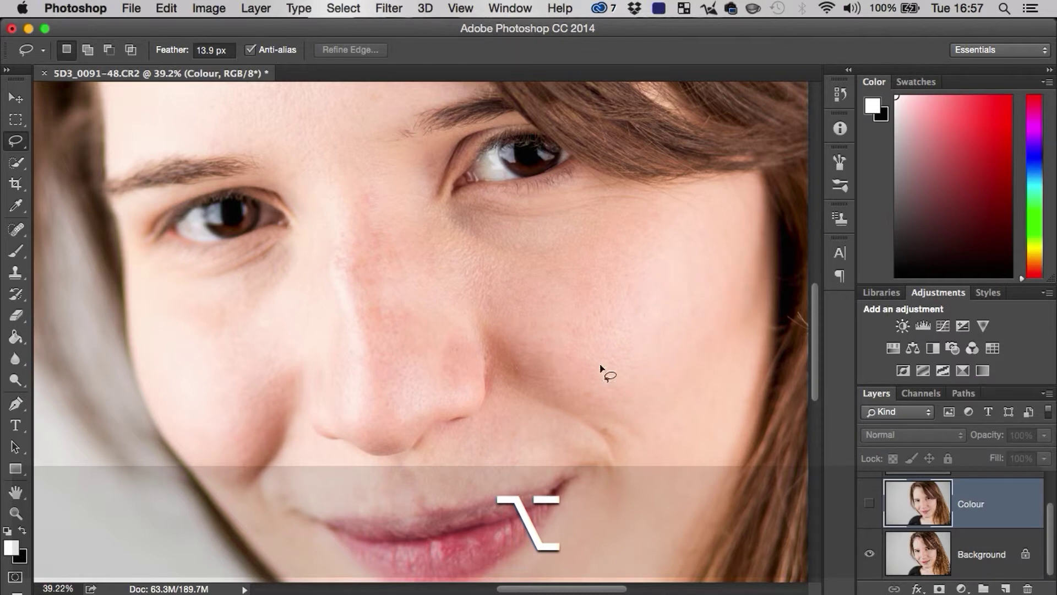
pyautogui.press('space')
pyautogui.moveTo(515, 361); pyautogui.dragTo(538, 288)
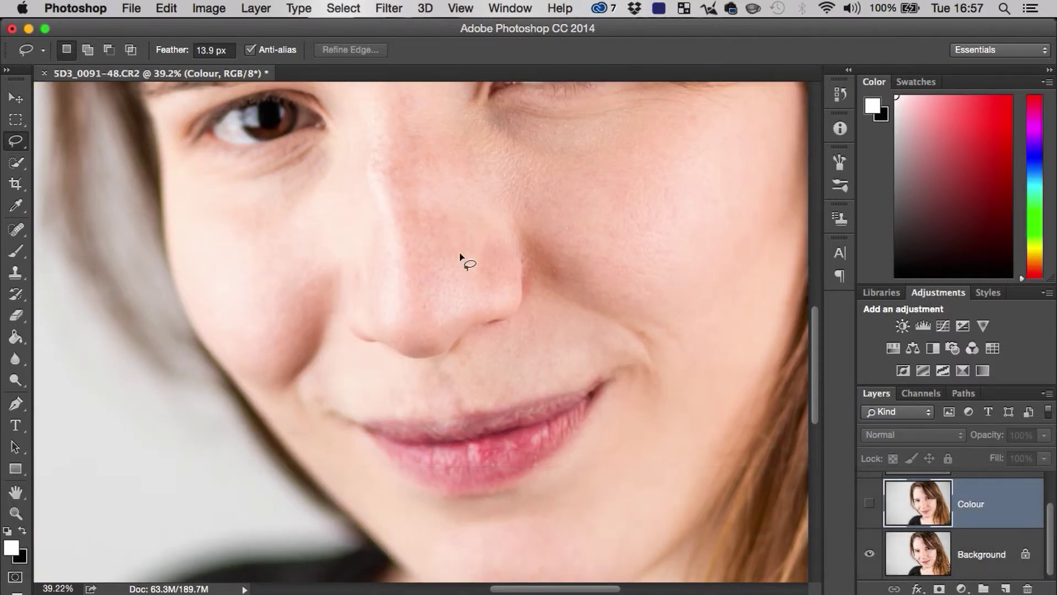
pyautogui.keyDown('alt'); pyautogui.click(869, 554); pyautogui.keyUp('alt')
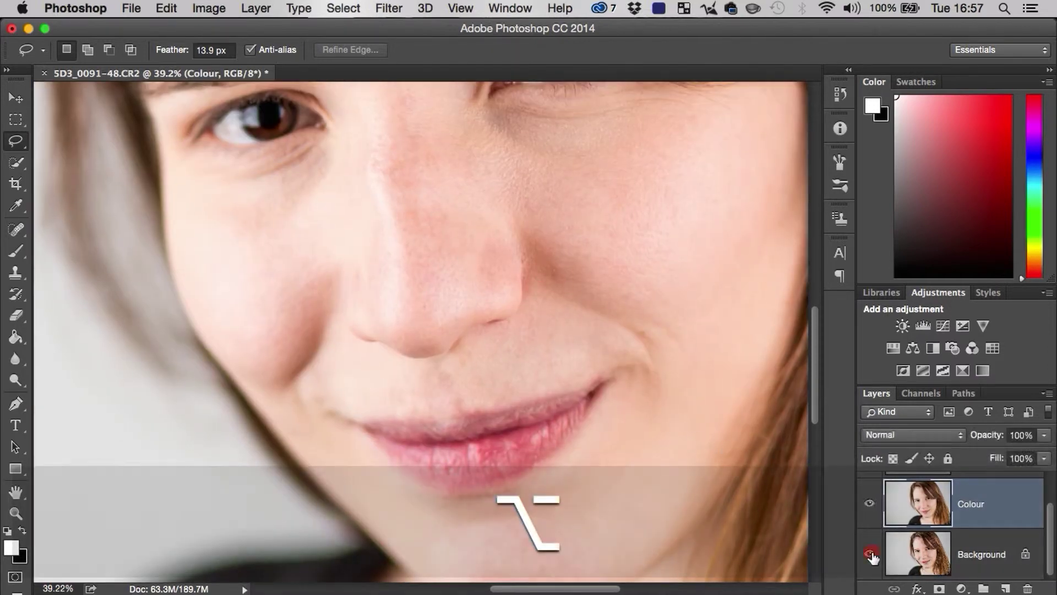
pyautogui.keyDown('alt'); pyautogui.click(871, 555); pyautogui.keyUp('alt')
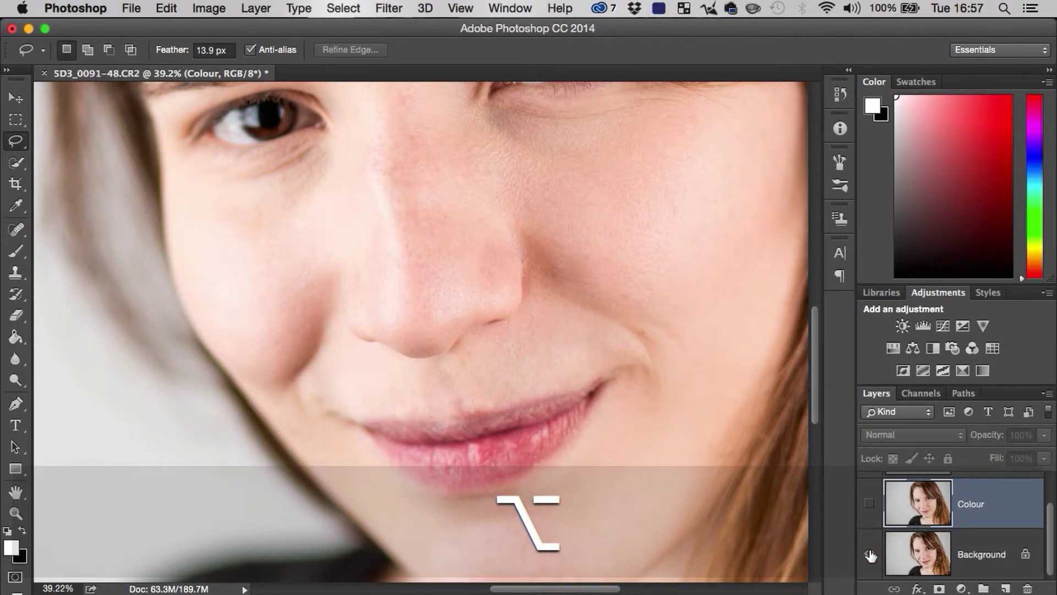
pyautogui.keyDown('alt'); pyautogui.click(870, 555); pyautogui.keyUp('alt')
pyautogui.keyDown('alt'); pyautogui.click(871, 556); pyautogui.keyUp('alt')
pyautogui.keyDown('alt'); pyautogui.click(871, 557); pyautogui.keyUp('alt')
pyautogui.press('space')
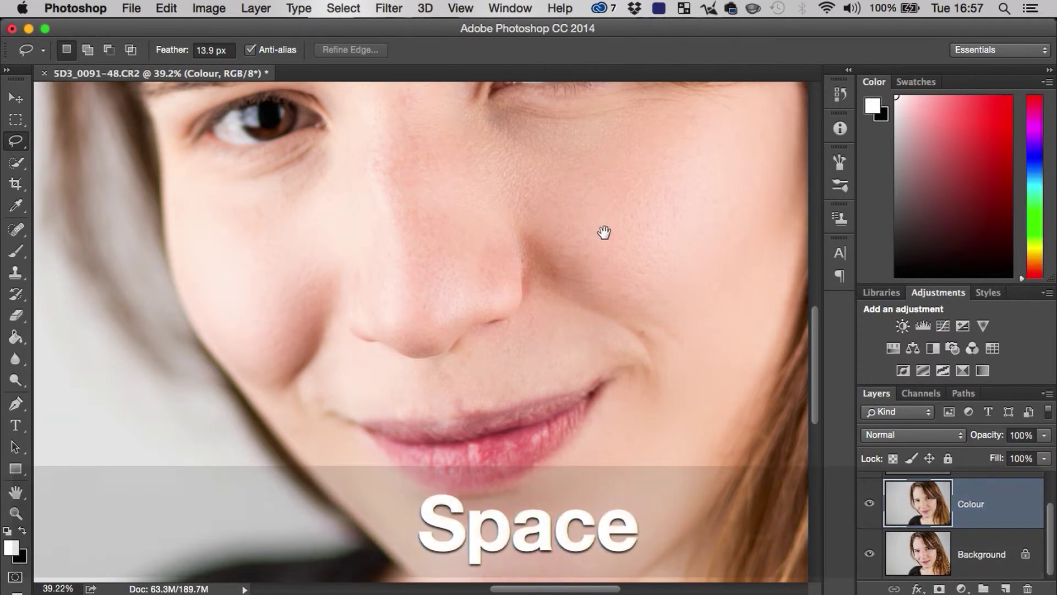
pyautogui.moveTo(602, 234); pyautogui.dragTo(549, 306)
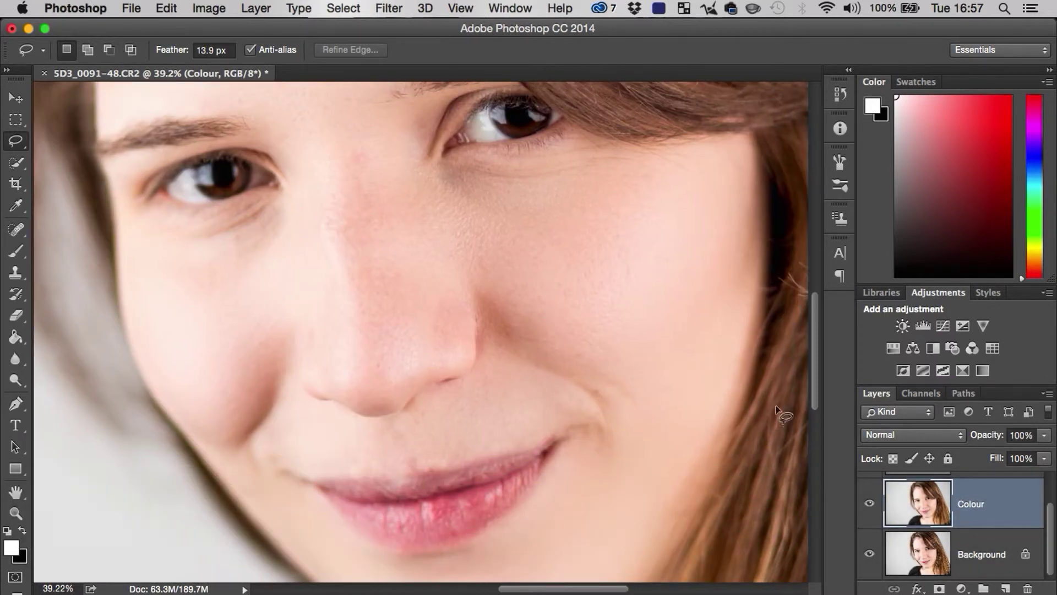
pyautogui.keyDown('alt'); pyautogui.click(870, 554); pyautogui.keyUp('alt')
pyautogui.keyDown('alt'); pyautogui.click(870, 555); pyautogui.keyUp('alt')
pyautogui.keyDown('alt'); pyautogui.click(871, 556); pyautogui.keyUp('alt')
pyautogui.keyDown('alt'); pyautogui.click(871, 555); pyautogui.keyUp('alt')
pyautogui.keyDown('alt'); pyautogui.click(871, 556); pyautogui.keyUp('alt')
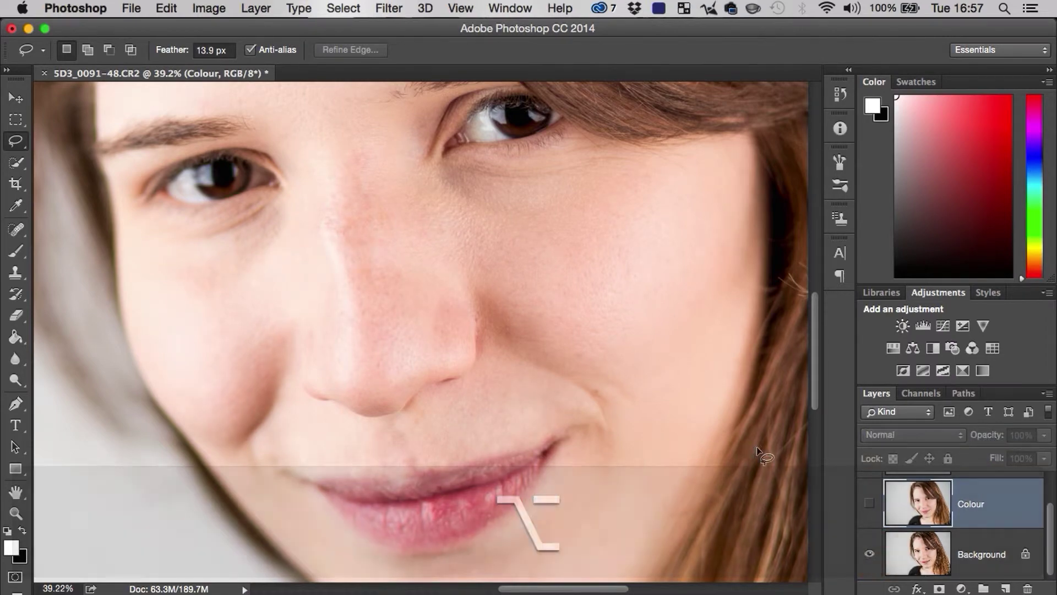
pyautogui.press('z')
pyautogui.moveTo(610, 283); pyautogui.dragTo(661, 266)
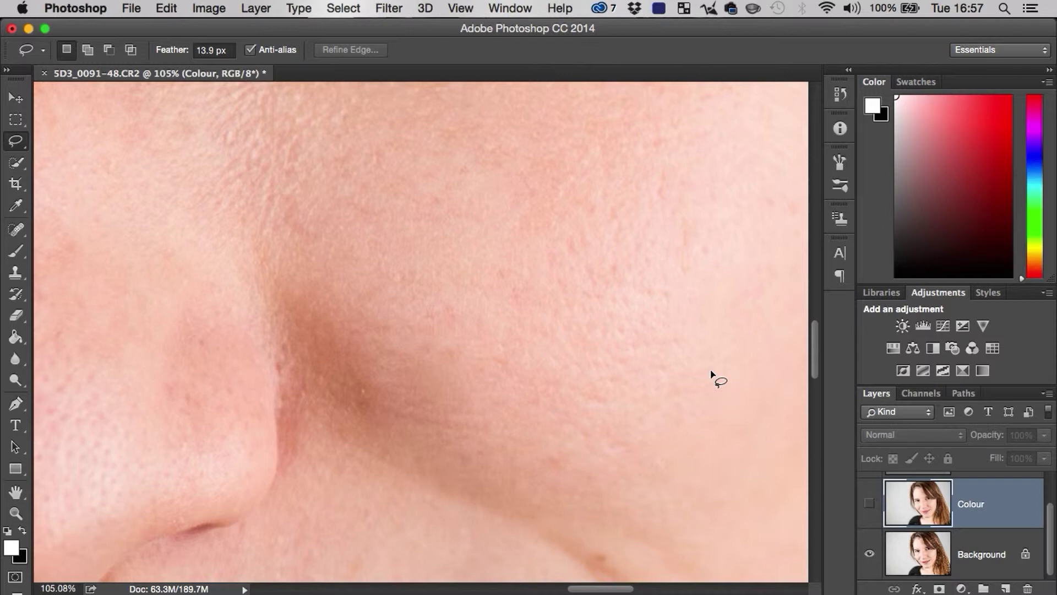
pyautogui.press('alt')
pyautogui.press('alt')
pyautogui.keyDown('alt'); pyautogui.click(870, 554); pyautogui.keyUp('alt')
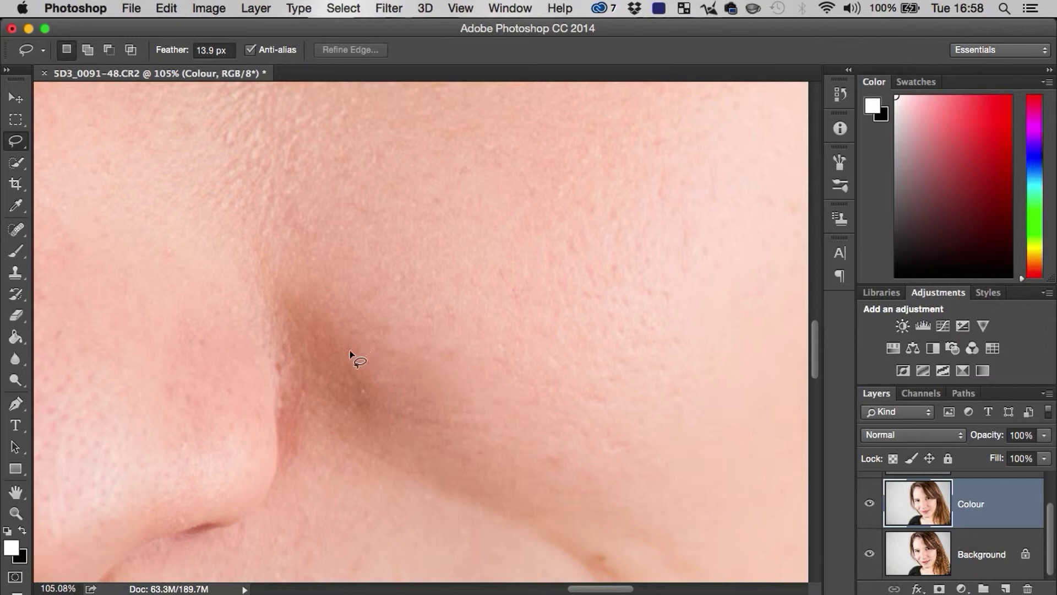
pyautogui.keyDown('alt'); pyautogui.click(870, 554); pyautogui.keyUp('alt')
pyautogui.keyDown('alt'); pyautogui.click(871, 554); pyautogui.keyUp('alt')
pyautogui.press('z')
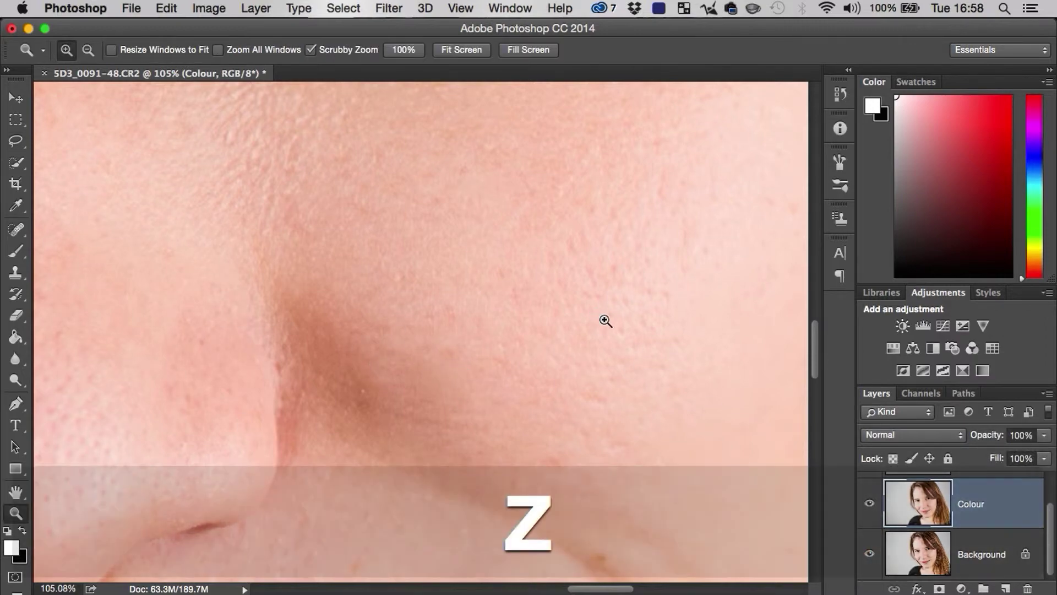
pyautogui.moveTo(494, 407)
pyautogui.mouseDown()
pyautogui.moveTo(486, 414)
pyautogui.moveTo(532, 437)
pyautogui.mouseUp()
pyautogui.press('l')
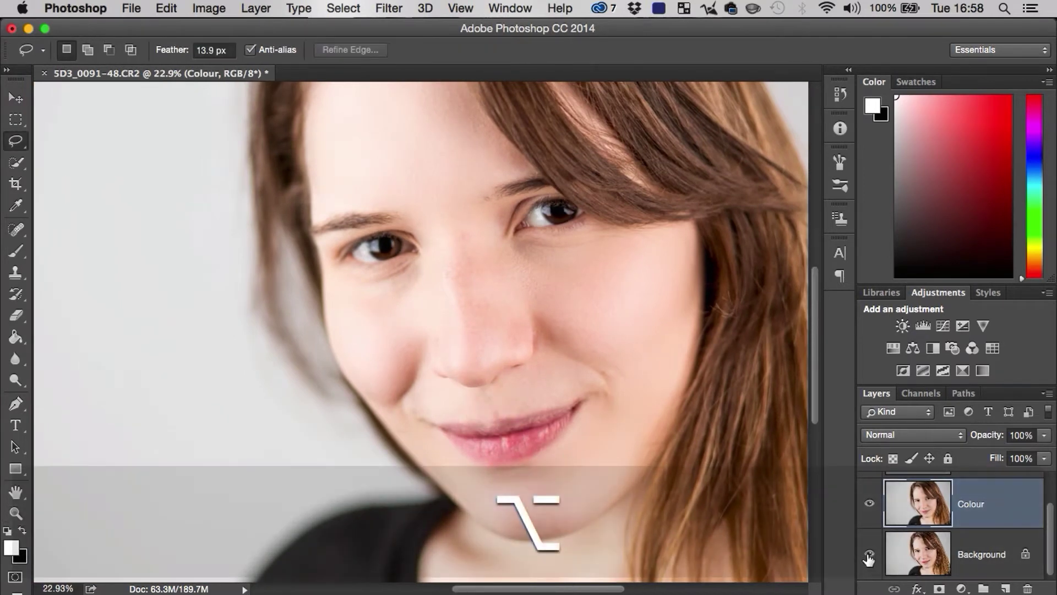
pyautogui.keyDown('alt'); pyautogui.click(871, 554); pyautogui.keyUp('alt')
pyautogui.keyDown('alt'); pyautogui.click(871, 554); pyautogui.keyUp('alt')
pyautogui.press('space')
pyautogui.moveTo(511, 245); pyautogui.dragTo(456, 291)
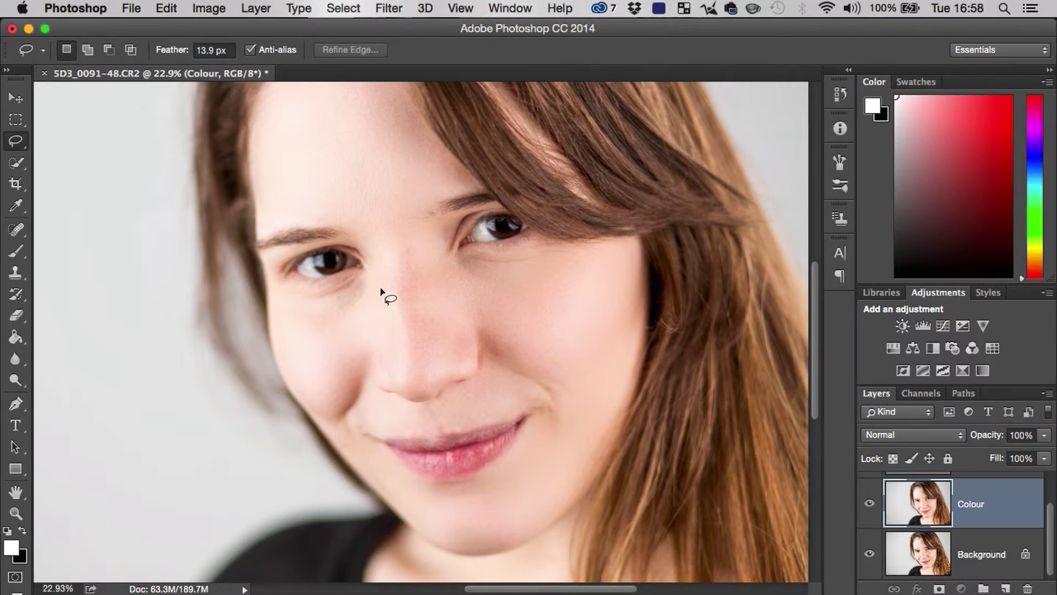
# Step: Zoom to about 63% and lasso the bright strip down the nose
pyautogui.press('z')
pyautogui.moveTo(387, 273); pyautogui.dragTo(438, 264)
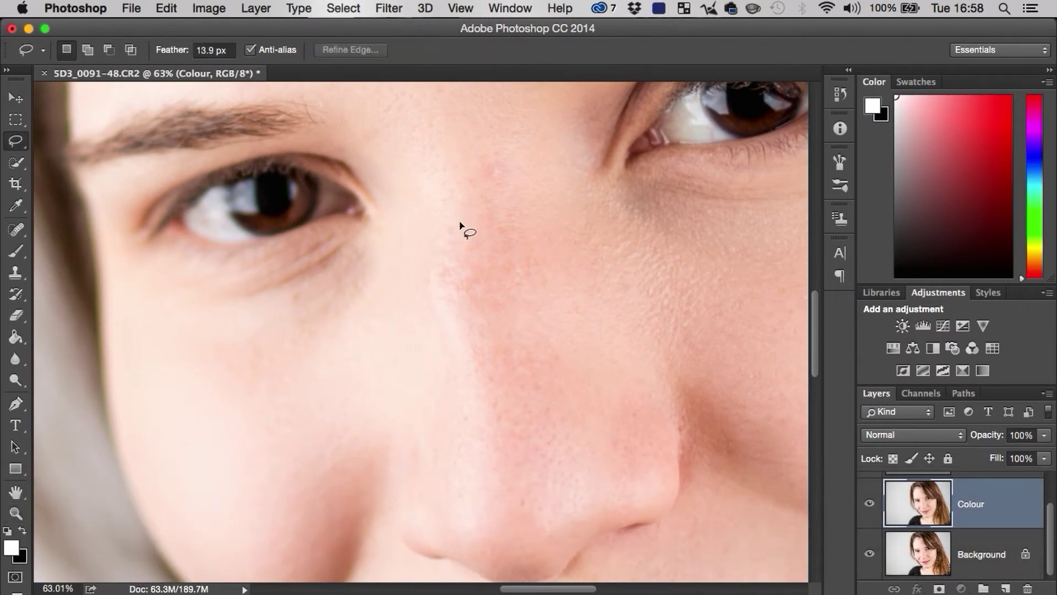
pyautogui.click(450, 220)
pyautogui.moveTo(451, 220)
pyautogui.mouseDown()
pyautogui.moveTo(418, 344)
pyautogui.moveTo(452, 514)
pyautogui.moveTo(475, 539)
pyautogui.moveTo(506, 519)
pyautogui.moveTo(520, 476)
pyautogui.moveTo(509, 278)
pyautogui.moveTo(462, 202)
pyautogui.mouseUp()
# Step: Soften the nose strip with a stronger Gaussian Blur and deselect
pyautogui.click(390, 8)
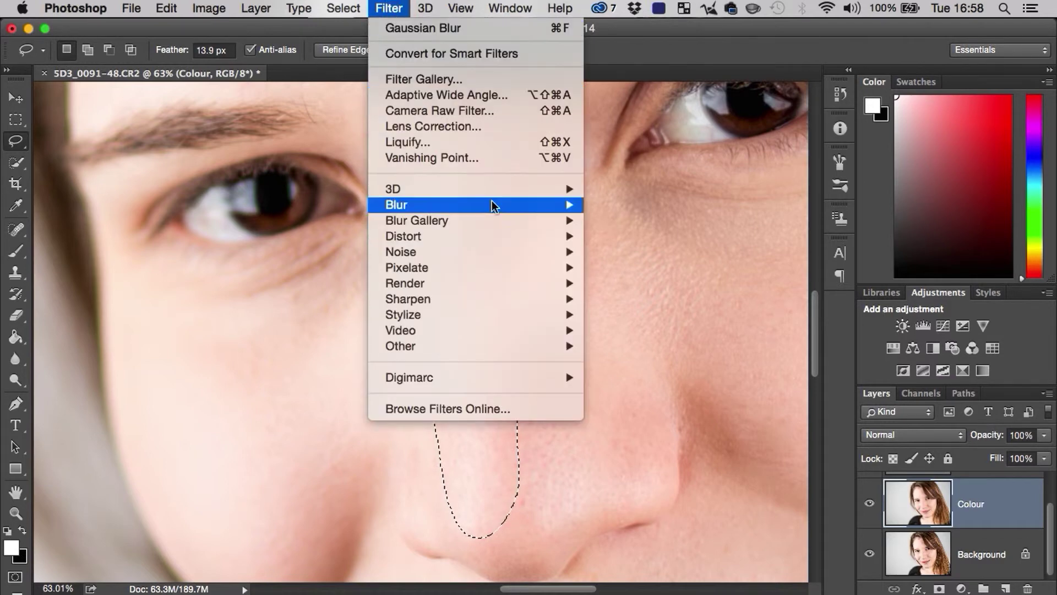
pyautogui.moveTo(528, 207)
pyautogui.click(633, 267)
pyautogui.moveTo(808, 323)
pyautogui.mouseDown()
pyautogui.moveTo(840, 318)
pyautogui.moveTo(825, 324)
pyautogui.mouseUp()
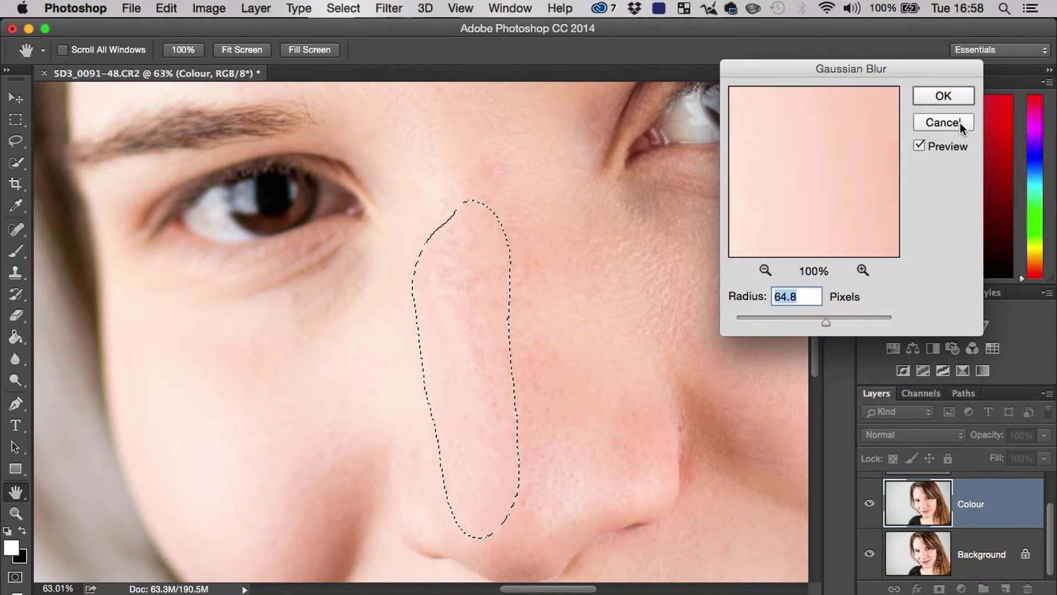
pyautogui.click(943, 97)
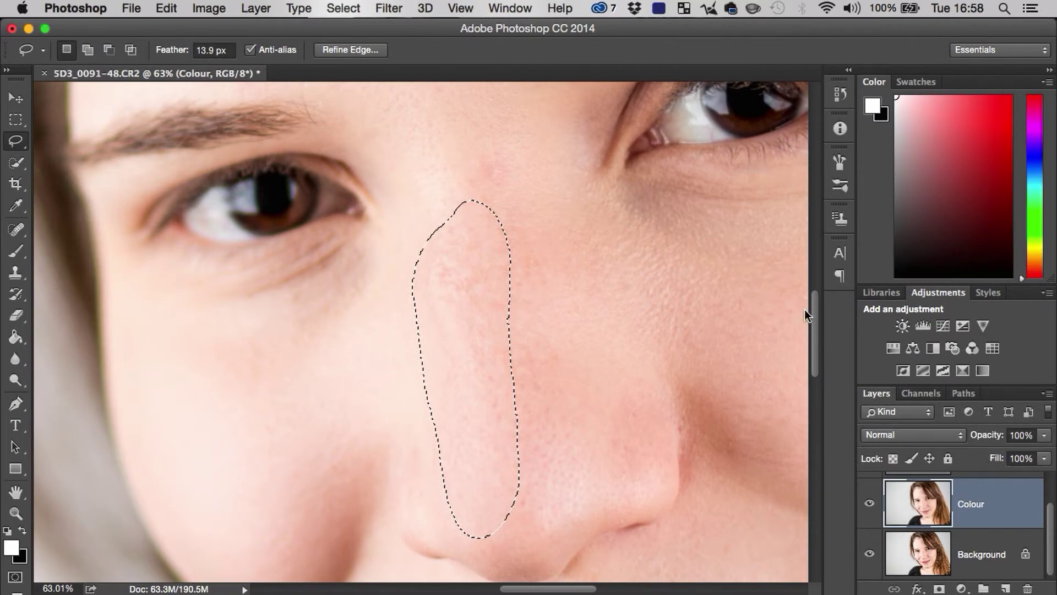
pyautogui.press('super+d')
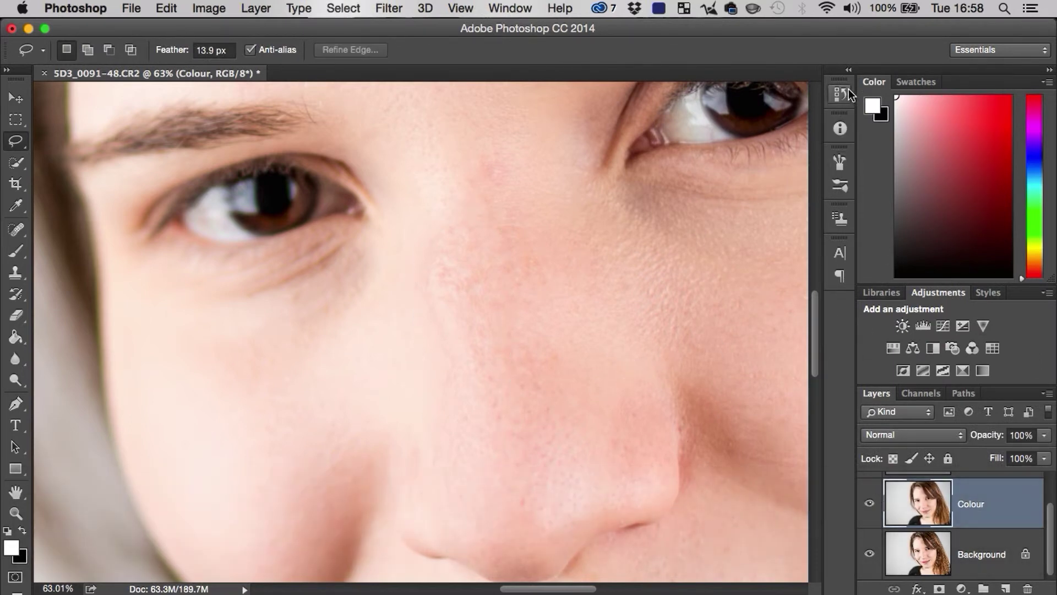
# Step: Compare before and after the nose blur in History, keeping the latest state, then collapse it
pyautogui.click(844, 92)
pyautogui.click(731, 94)
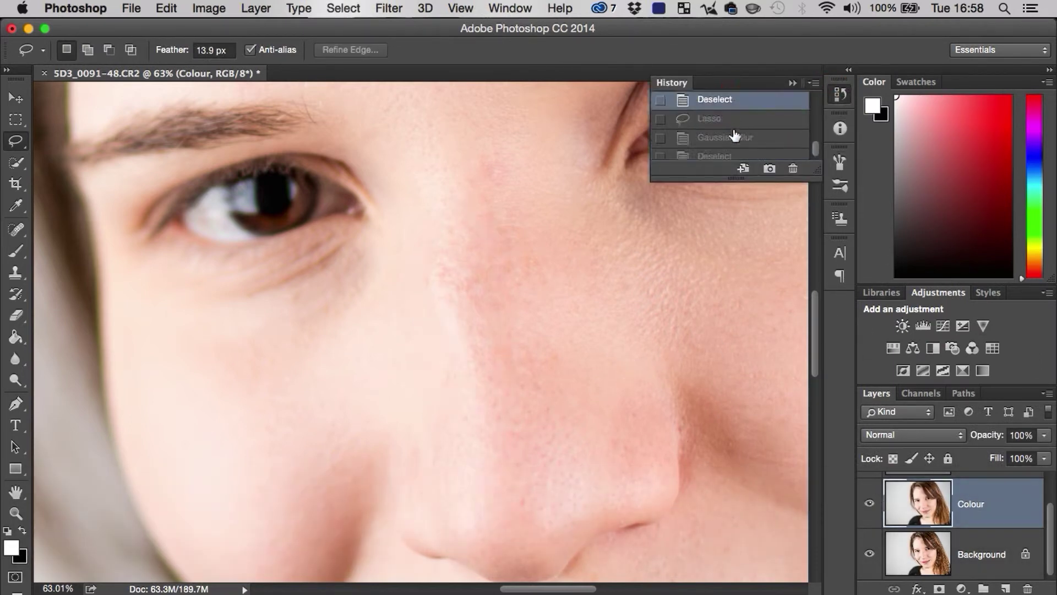
pyautogui.click(725, 157)
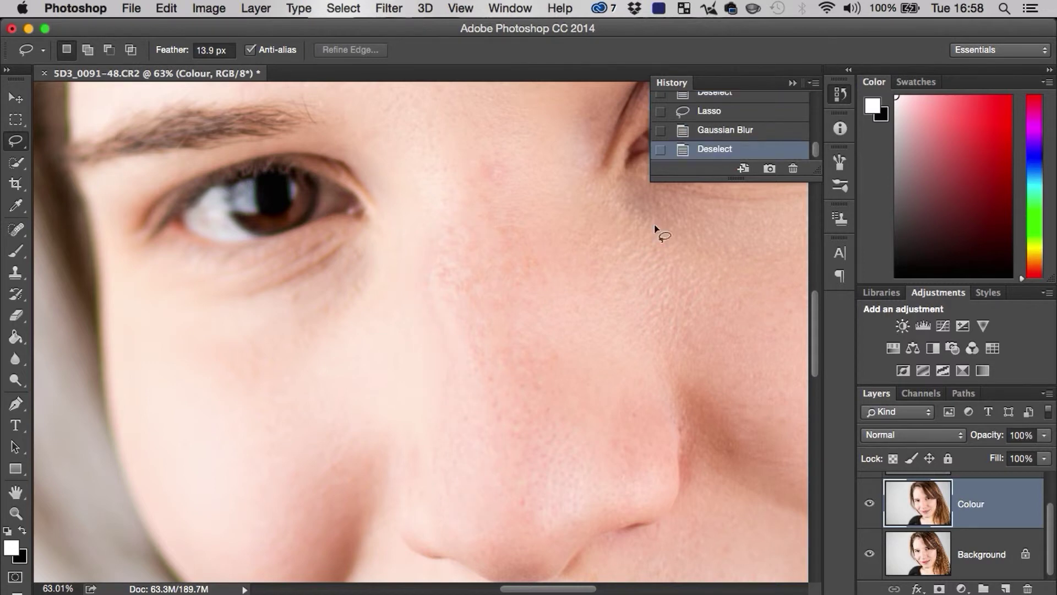
pyautogui.click(708, 94)
pyautogui.click(707, 153)
pyautogui.click(716, 93)
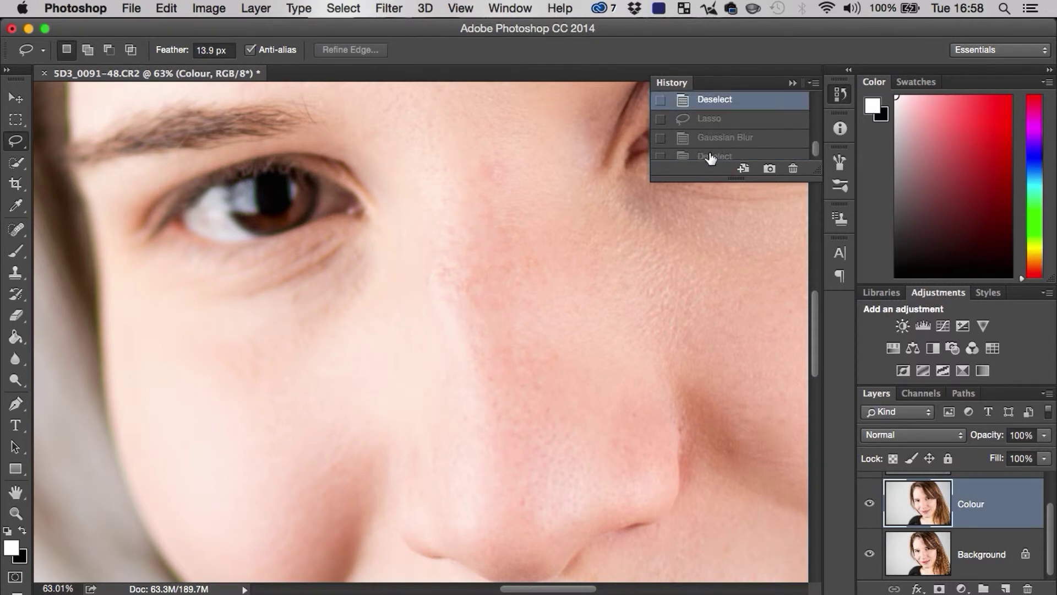
pyautogui.click(770, 156)
pyautogui.click(841, 94)
# Step: Zoom out to the whole face and return to the Lasso
pyautogui.press('z')
pyautogui.moveTo(637, 347)
pyautogui.mouseDown()
pyautogui.moveTo(584, 392)
pyautogui.moveTo(461, 306)
pyautogui.moveTo(420, 325)
pyautogui.mouseUp()
pyautogui.press('l')
pyautogui.press('space')
pyautogui.scroll(2, 997, 534)
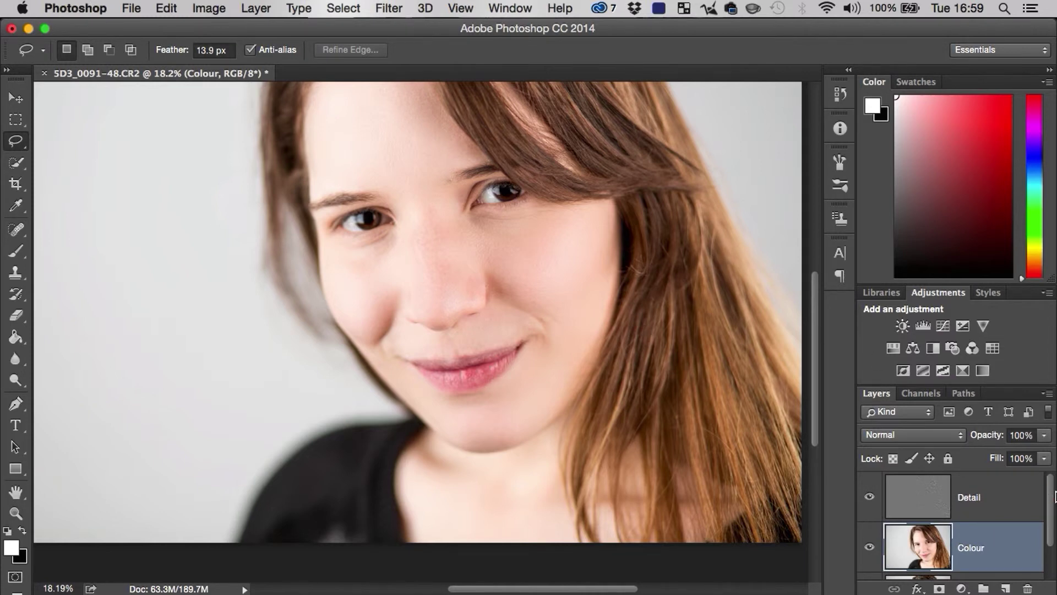
pyautogui.scroll(-2, 1052, 518)
pyautogui.scroll(2, 1051, 518)
pyautogui.press('space')
pyautogui.moveTo(585, 205); pyautogui.dragTo(627, 284)
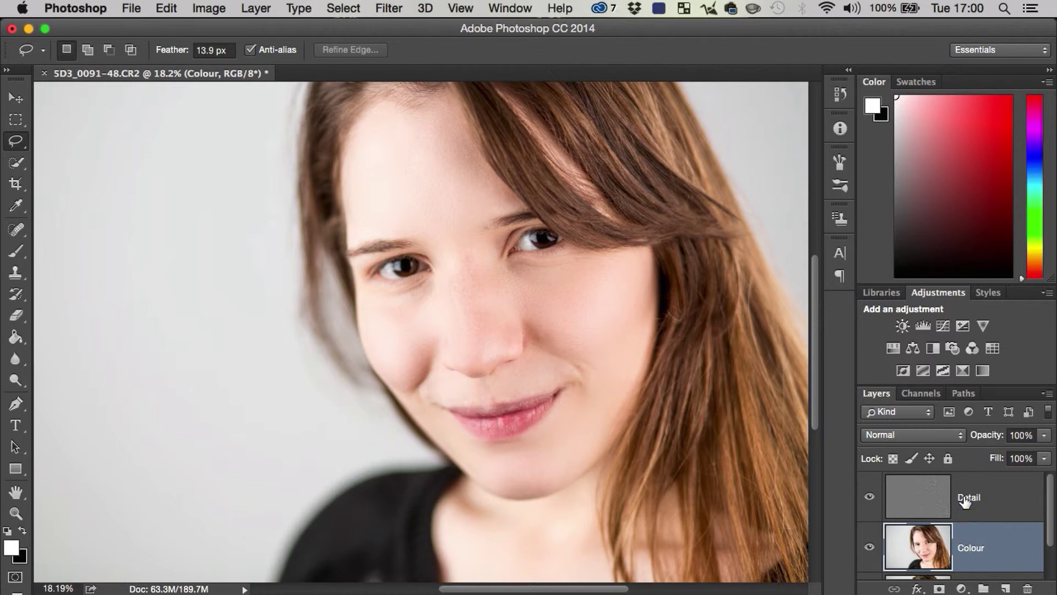
# Step: Select the Detail and Colour layers together and group them into Group 1
pyautogui.press('shift')
pyautogui.keyDown('shift'); pyautogui.click(1011, 506); pyautogui.keyUp('shift')
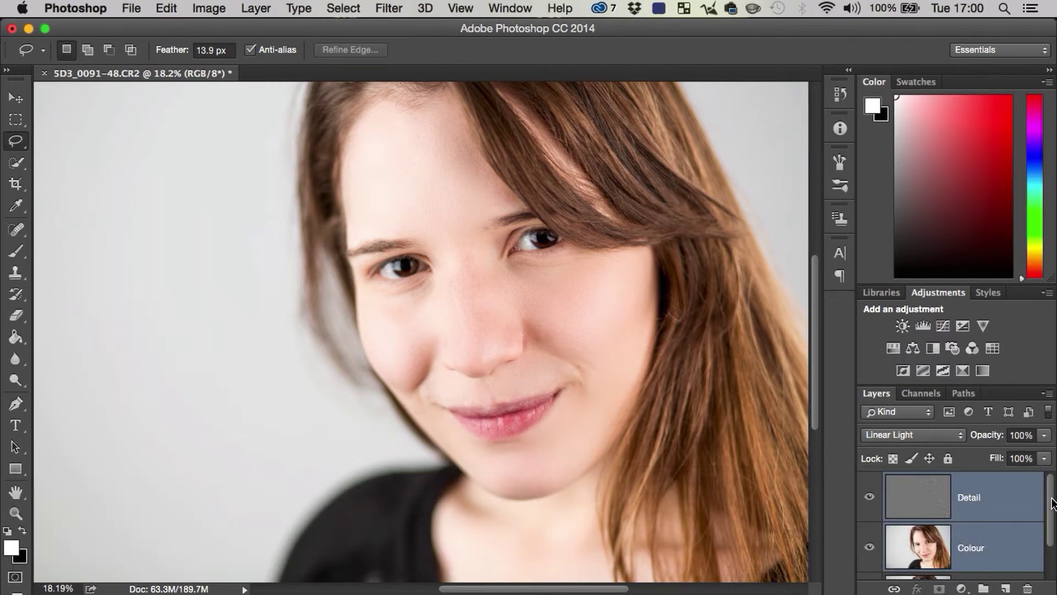
pyautogui.scroll(-2, 1051, 493)
pyautogui.scroll(2, 1051, 493)
pyautogui.press('super')
pyautogui.press('super+g')
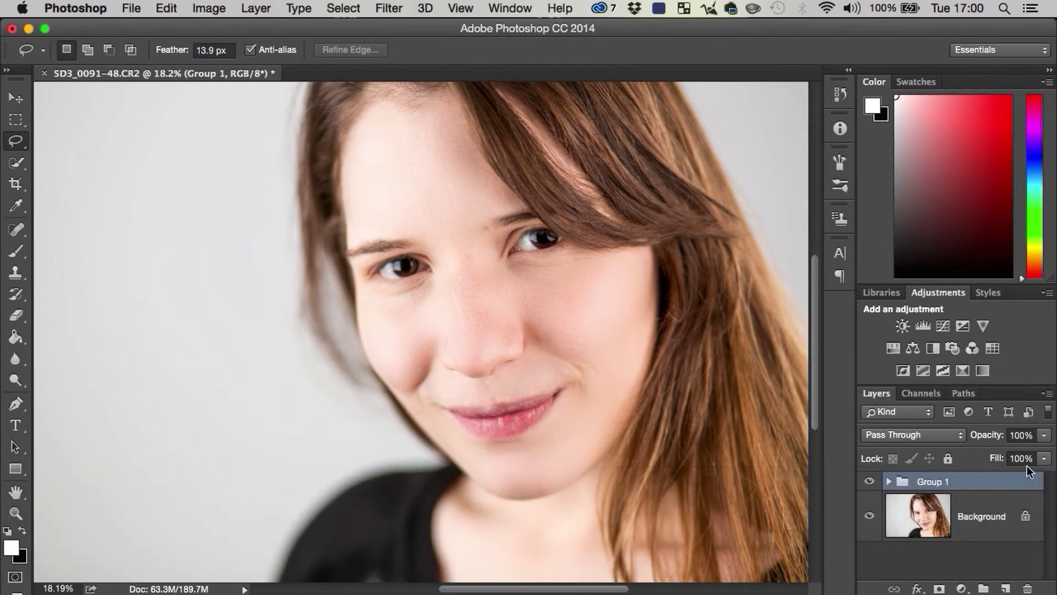
# Step: Lower Group 1's opacity to 65% and toggle its visibility to compare with the original
pyautogui.click(1045, 435)
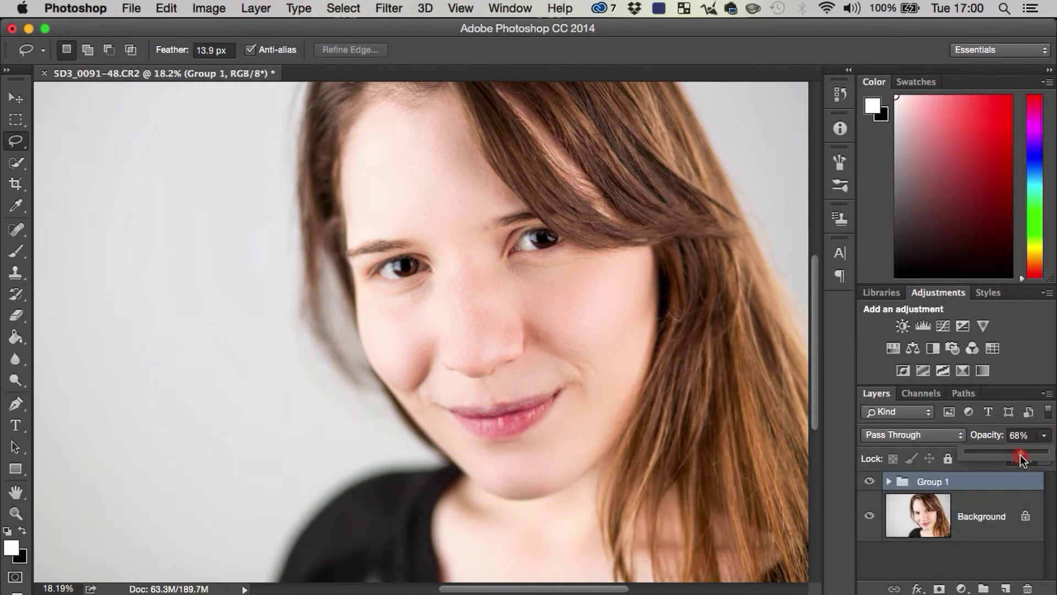
pyautogui.moveTo(1005, 455); pyautogui.dragTo(1024, 440)
pyautogui.click(871, 482)
pyautogui.click(871, 482)
pyautogui.click(871, 482)
# Step: Zoom in on the cheek and nose and toggle Group 1 to compare the skin
pyautogui.press('z')
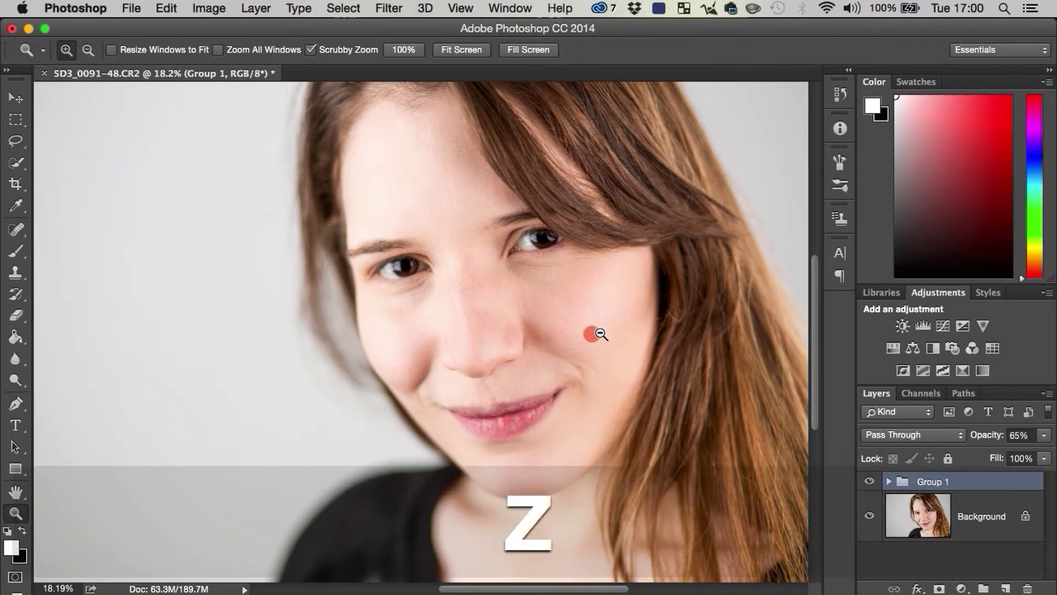
pyautogui.moveTo(604, 333); pyautogui.dragTo(656, 318)
pyautogui.press('l')
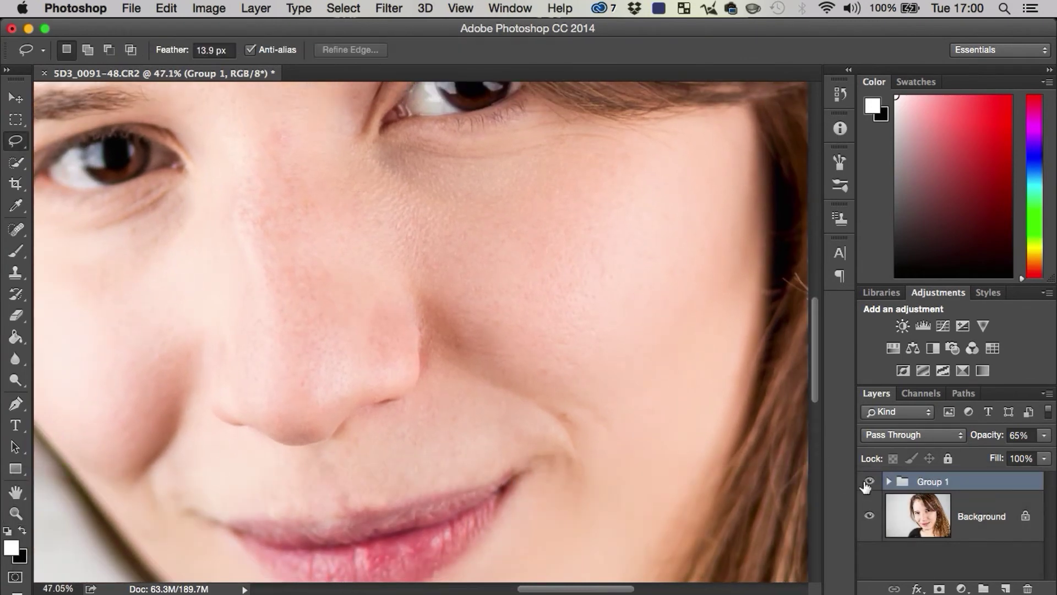
pyautogui.click(869, 482)
pyautogui.click(869, 482)
pyautogui.click(869, 485)
pyautogui.click(868, 487)
# Step: Compare Group 1 on and off around the lips and chin, then return to the eyes and nose
pyautogui.press('space')
pyautogui.moveTo(581, 398); pyautogui.dragTo(612, 190)
pyautogui.moveTo(595, 371); pyautogui.dragTo(622, 321)
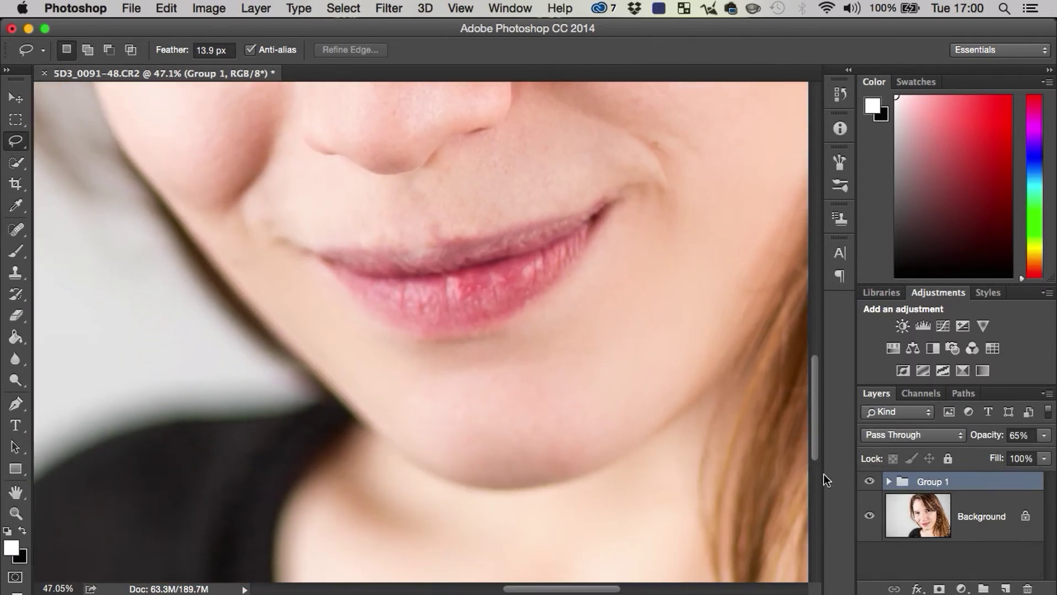
pyautogui.click(870, 482)
pyautogui.click(870, 483)
pyautogui.press('space')
pyautogui.press('z')
pyautogui.moveTo(513, 319)
pyautogui.mouseDown()
pyautogui.moveTo(577, 308)
pyautogui.moveTo(451, 371)
pyautogui.moveTo(495, 423)
pyautogui.moveTo(410, 486)
pyautogui.mouseUp()
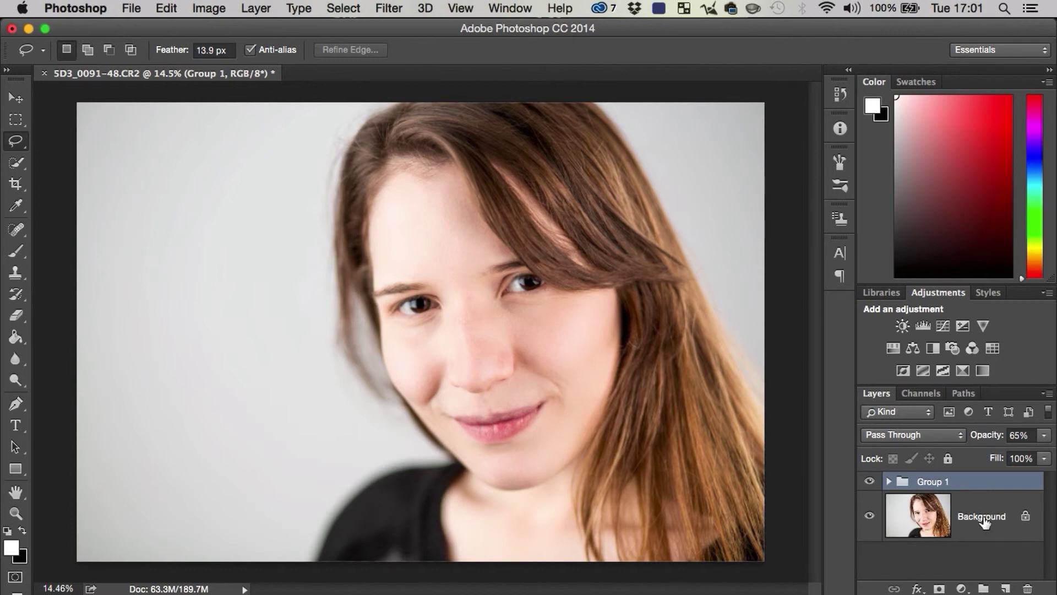
# Step: With Group 1 selected, stamp all visible layers into a new Layer 1 and toggle it to compare
pyautogui.click(1013, 525)
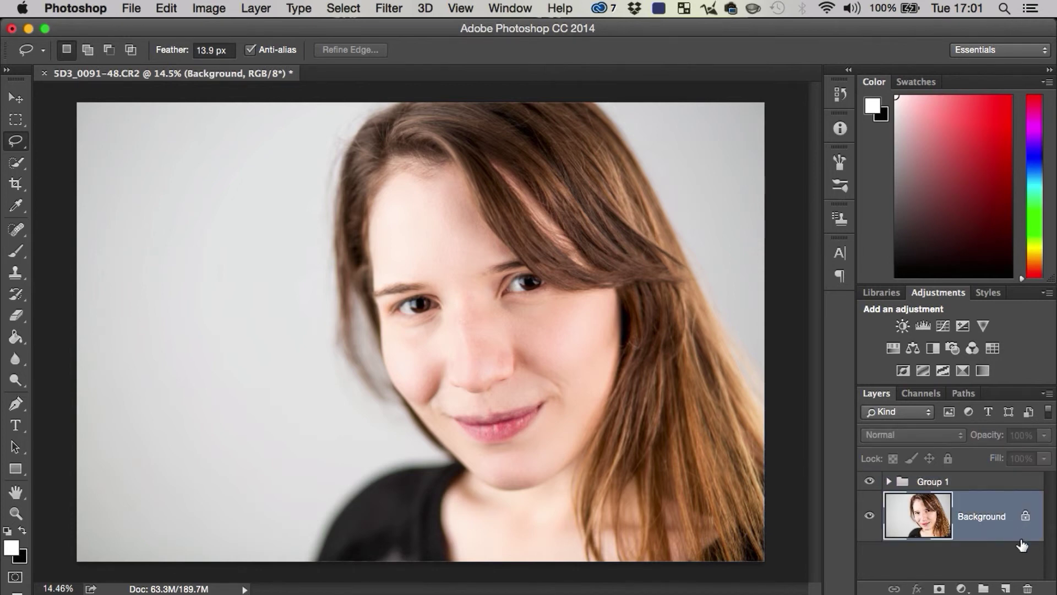
pyautogui.hotkey('alt', ']')
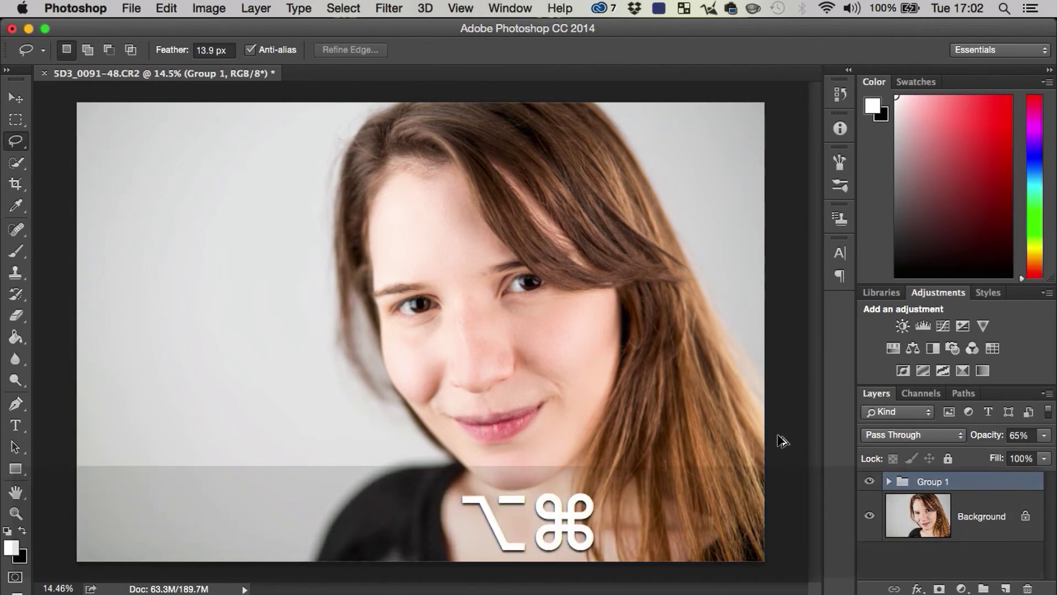
pyautogui.press('alt+shift+super+e')
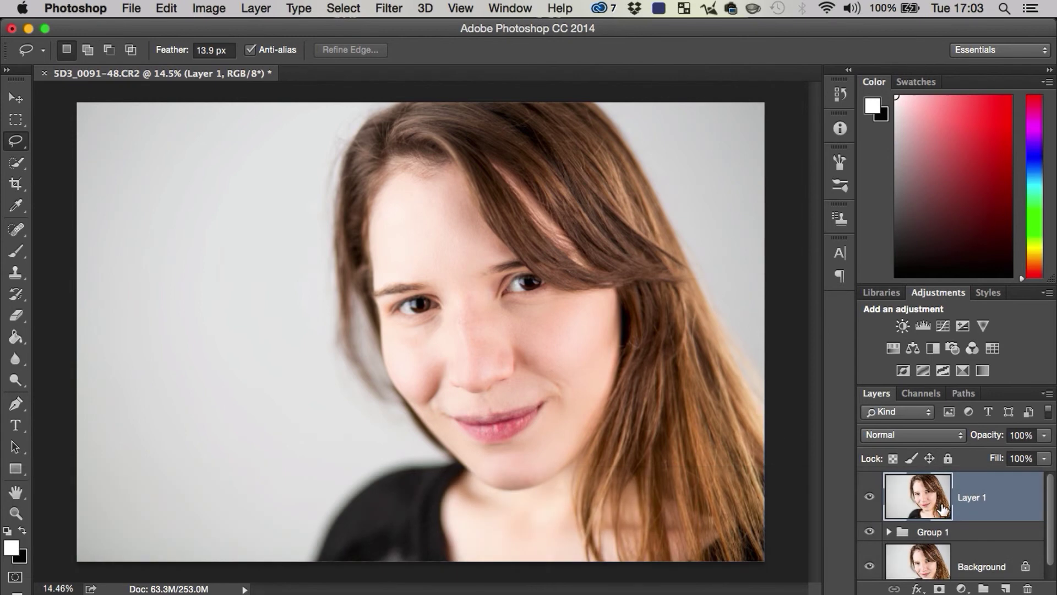
pyautogui.click(873, 500)
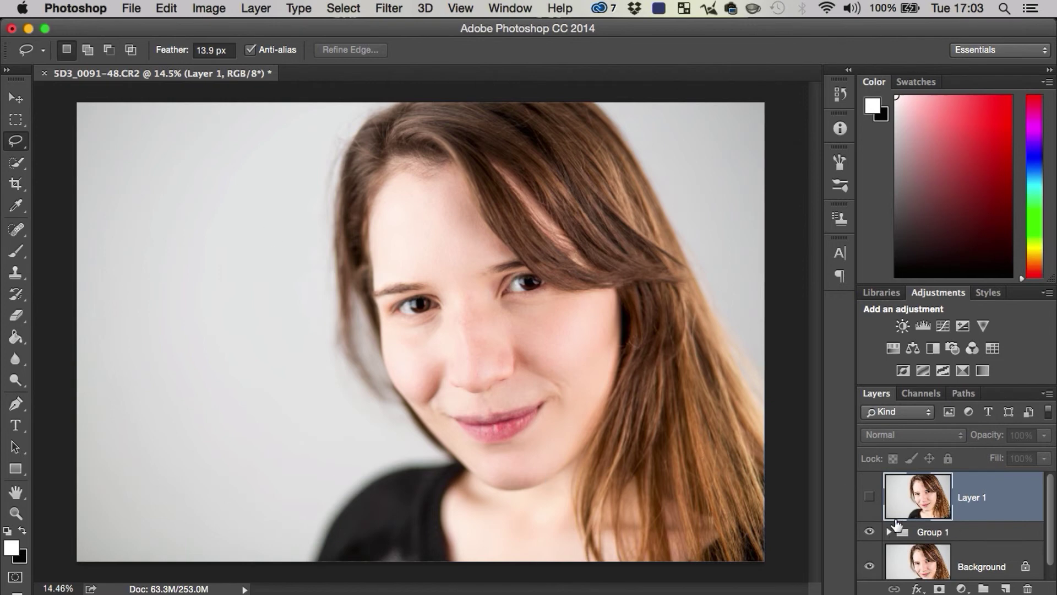
pyautogui.click(869, 497)
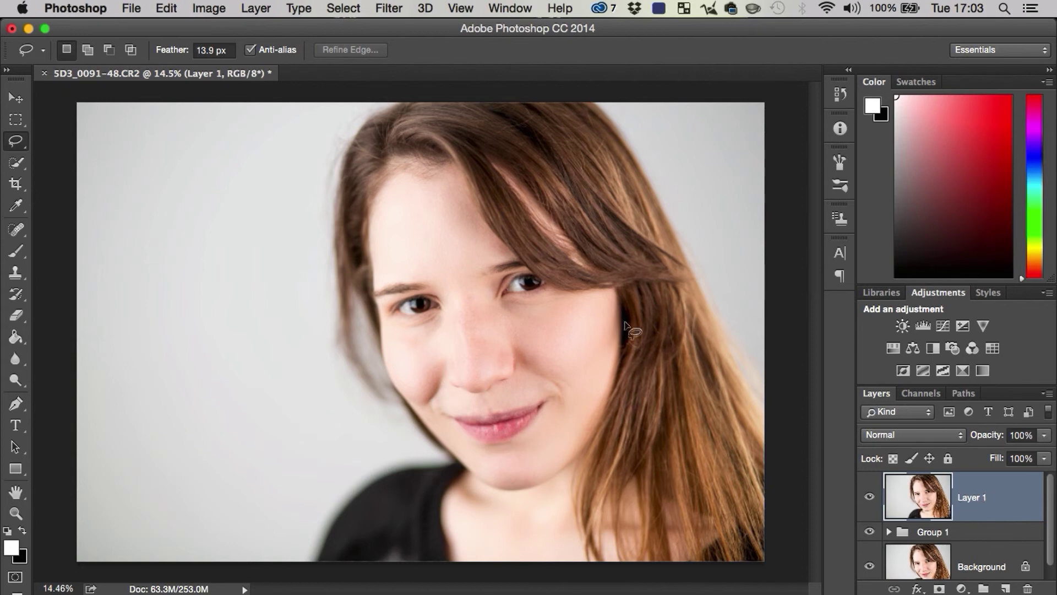
# Step: Apply a High Pass filter with a 2.6-pixel radius to Layer 1, then zoom to about 60% on the eyes
pyautogui.click(389, 8)
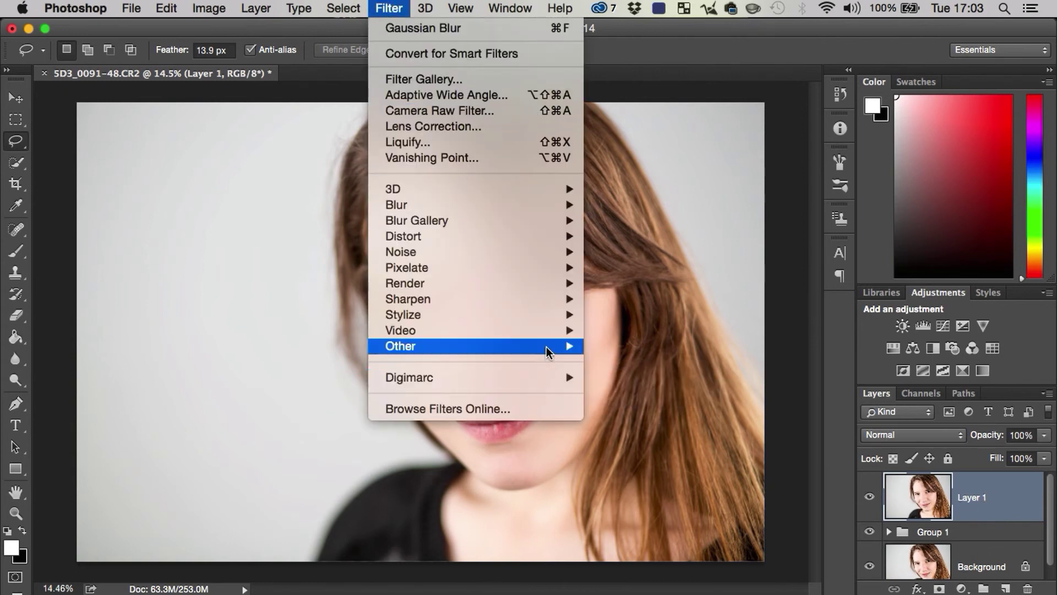
pyautogui.moveTo(551, 350)
pyautogui.click(614, 361)
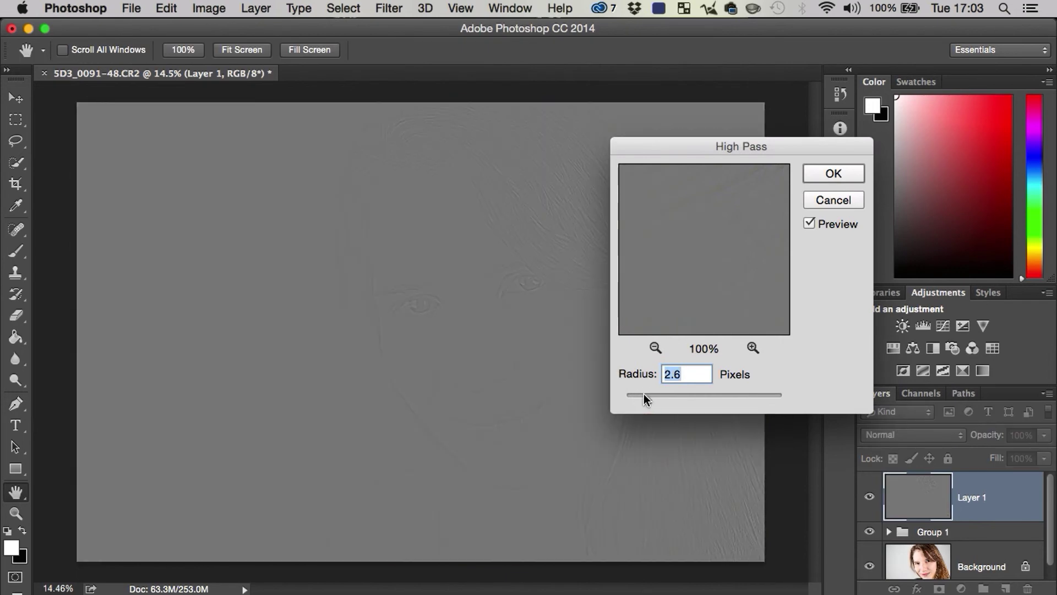
pyautogui.moveTo(692, 237); pyautogui.dragTo(712, 339)
pyautogui.moveTo(652, 397); pyautogui.dragTo(651, 398)
pyautogui.moveTo(655, 400); pyautogui.dragTo(647, 400)
pyautogui.press('Return')
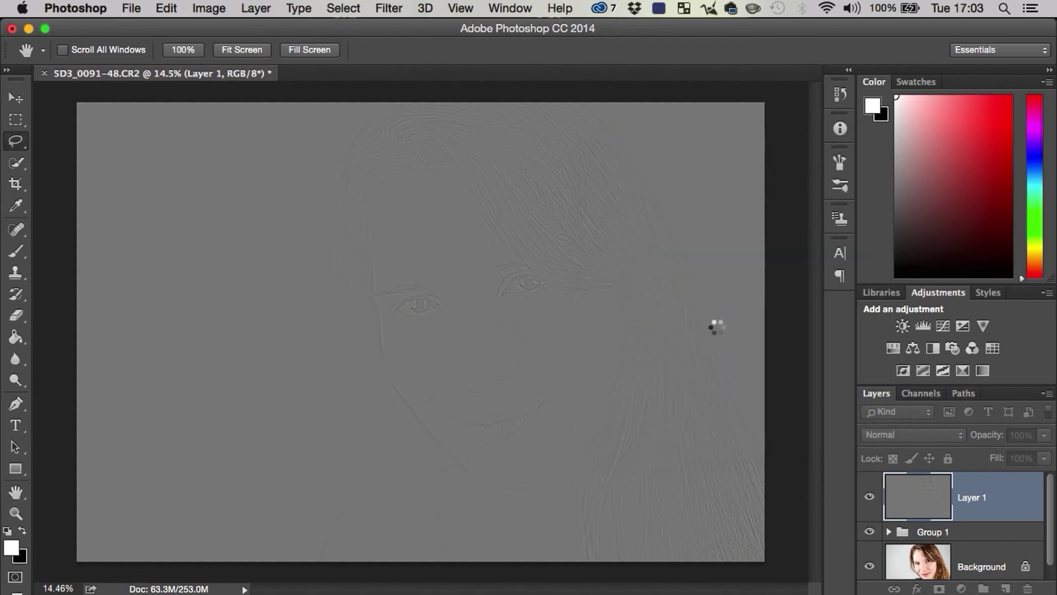
pyautogui.press('z')
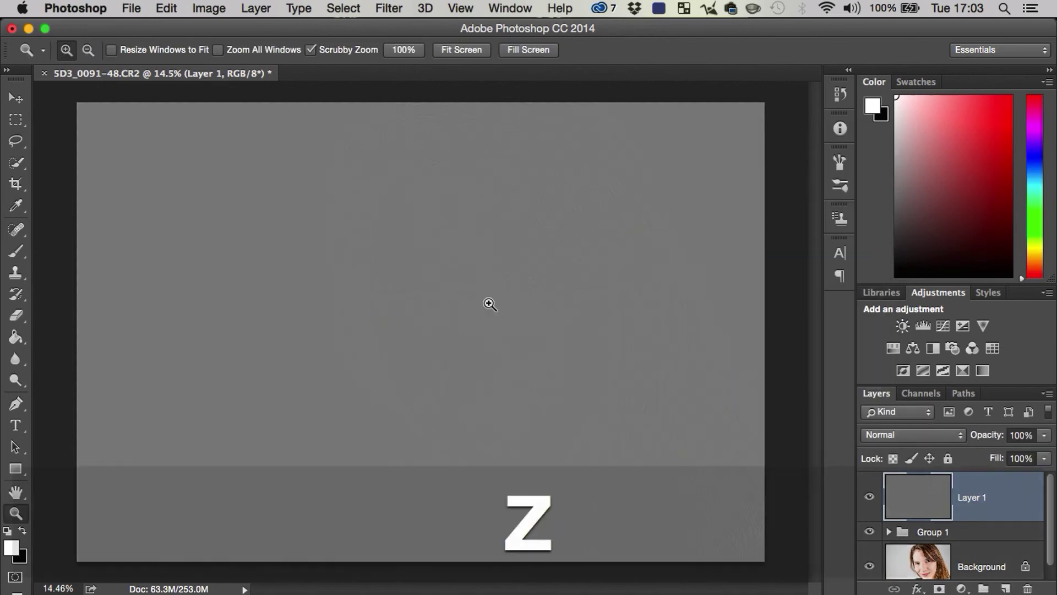
pyautogui.moveTo(484, 303); pyautogui.dragTo(586, 264)
# Step: Set Layer 1's blend mode to Overlay with 73% opacity
pyautogui.press('l')
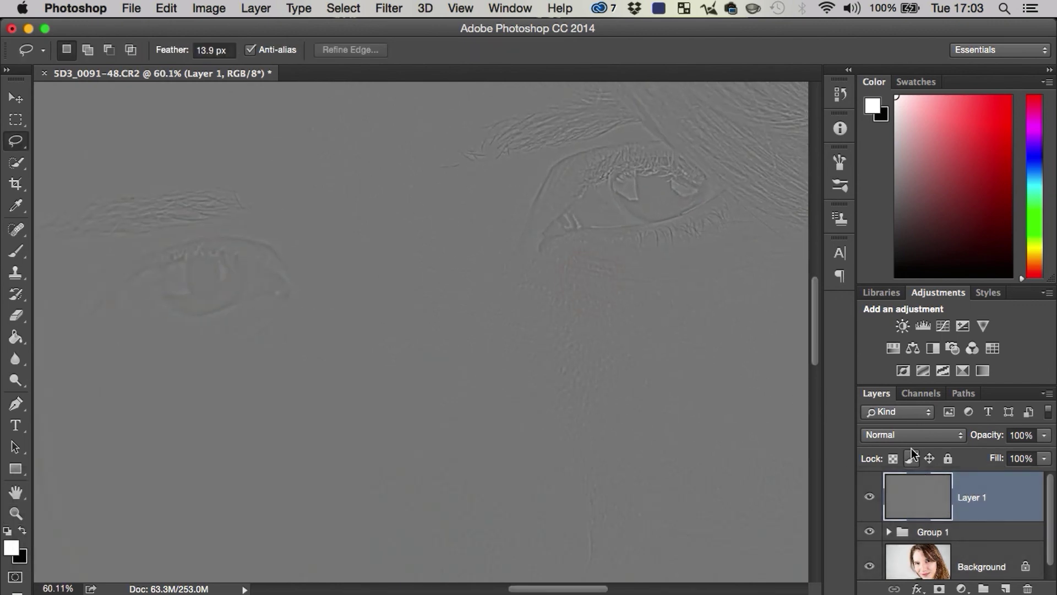
pyautogui.click(913, 435)
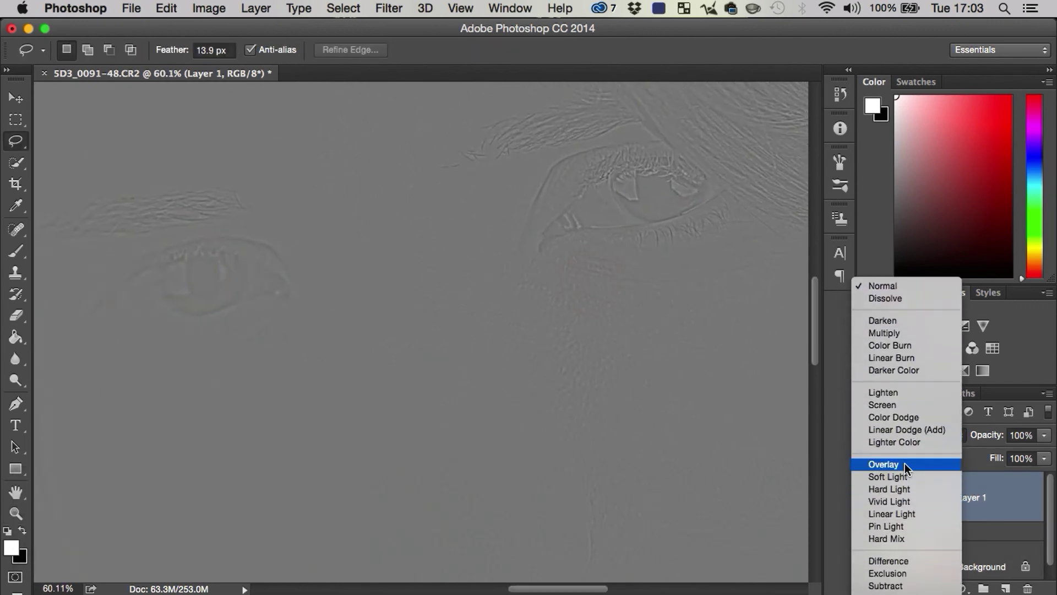
pyautogui.click(903, 464)
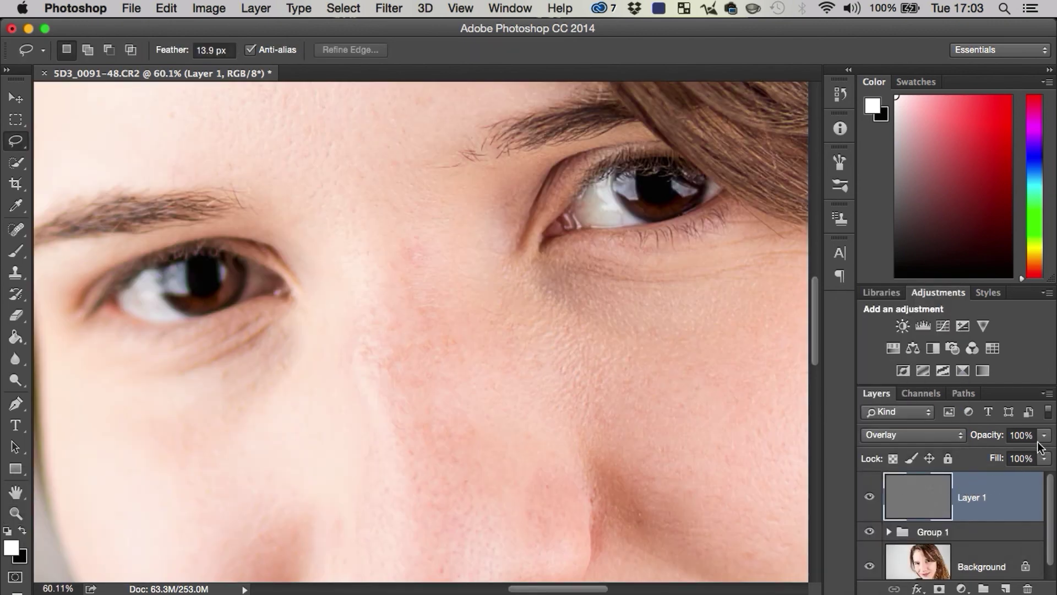
pyautogui.click(1044, 435)
pyautogui.moveTo(1046, 452); pyautogui.dragTo(1017, 467)
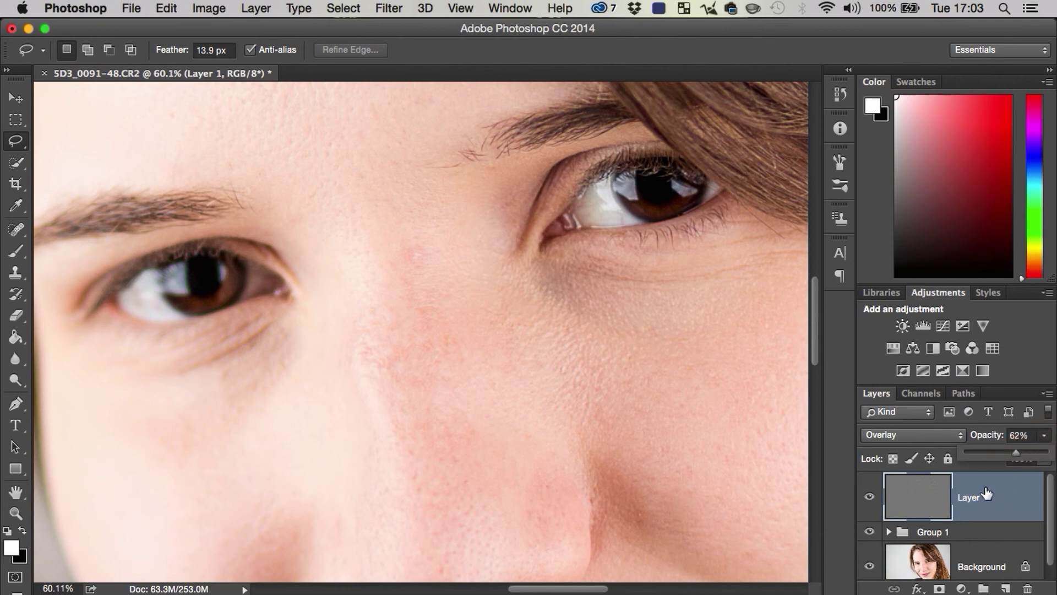
pyautogui.click(869, 497)
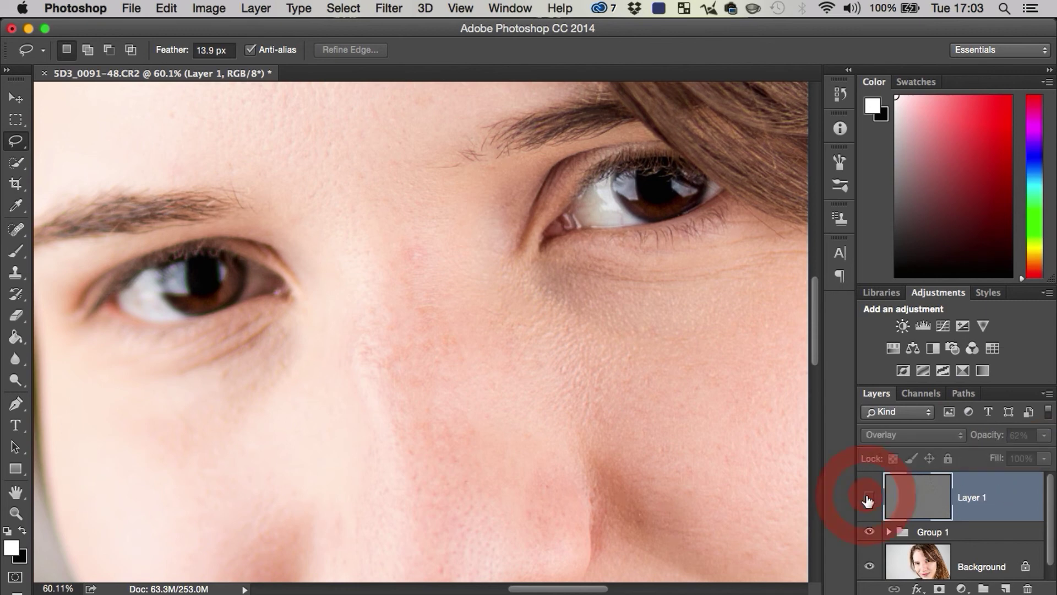
pyautogui.press('7')
pyautogui.press('3')
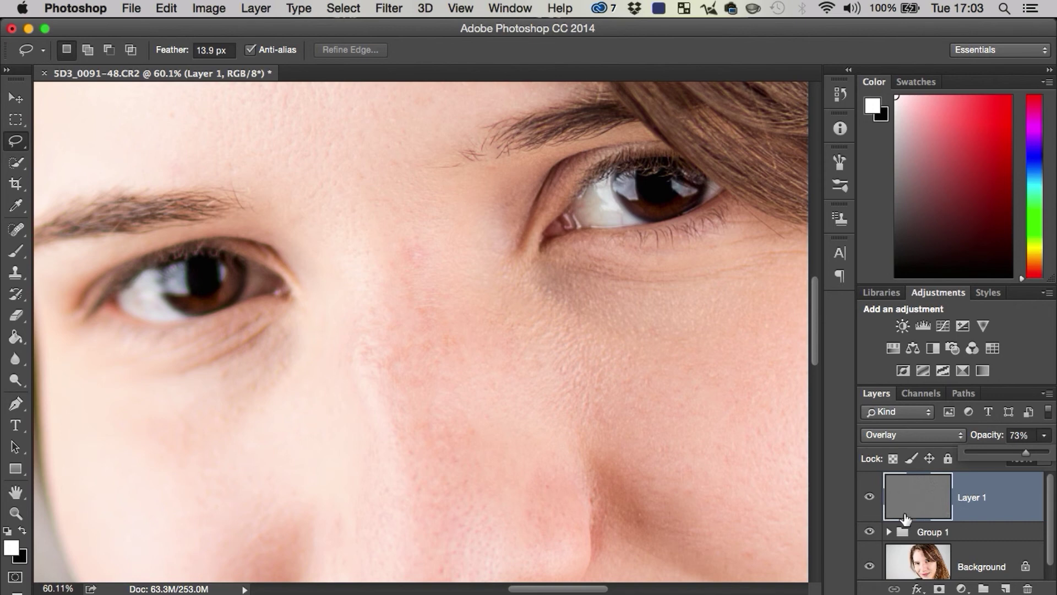
# Step: Toggle Layer 1's visibility on and off to compare the sharpening
pyautogui.click(869, 497)
pyautogui.click(869, 498)
pyautogui.click(869, 497)
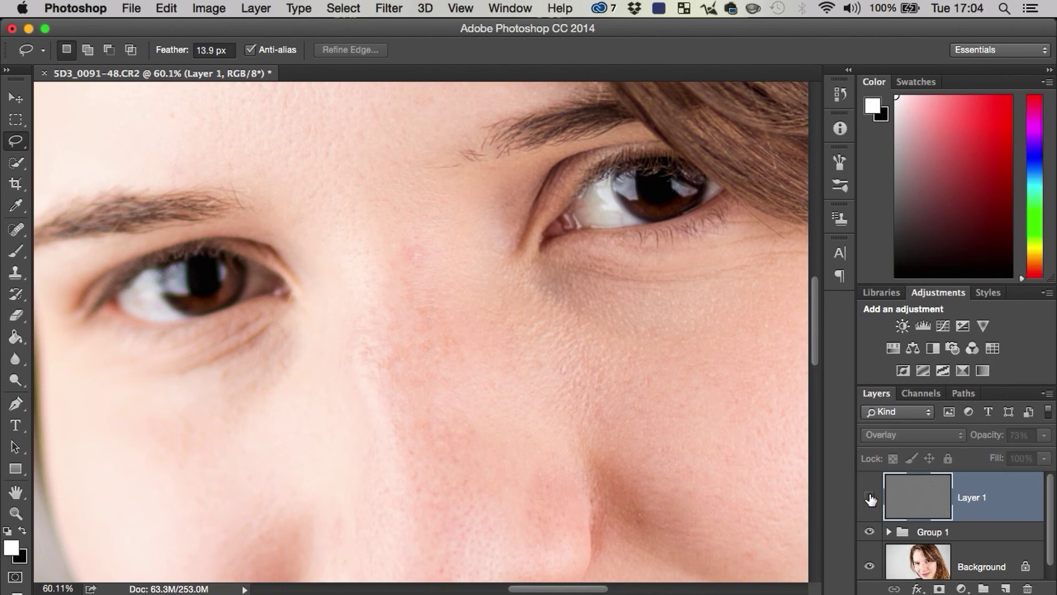
pyautogui.click(869, 499)
# Step: Inspect the nose and mouth and dismiss the no-pixels-selected warning
pyautogui.press('space')
pyautogui.moveTo(673, 358); pyautogui.dragTo(668, 328)
pyautogui.press('super+z')
pyautogui.moveTo(600, 371); pyautogui.dragTo(574, 386)
pyautogui.click(649, 257)
# Step: Clear the stray selection and zoom out to fit the whole portrait in view
pyautogui.press('z')
pyautogui.moveTo(652, 297)
pyautogui.mouseDown()
pyautogui.moveTo(597, 322)
pyautogui.moveTo(556, 366)
pyautogui.mouseUp()
pyautogui.press('l')
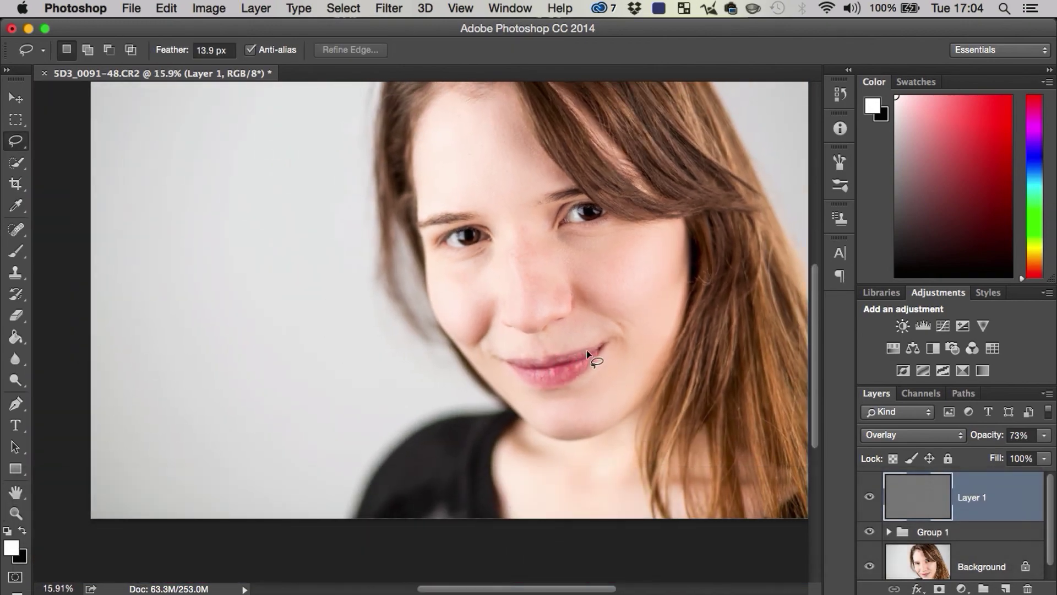
pyautogui.press('space')
pyautogui.moveTo(597, 307)
pyautogui.mouseDown()
pyautogui.moveTo(581, 355)
pyautogui.moveTo(562, 349)
pyautogui.moveTo(566, 370)
pyautogui.moveTo(560, 365)
pyautogui.mouseUp()
pyautogui.press('z')
pyautogui.moveTo(637, 357)
pyautogui.mouseDown()
pyautogui.moveTo(656, 347)
pyautogui.moveTo(662, 363)
pyautogui.moveTo(642, 376)
pyautogui.moveTo(661, 441)
pyautogui.mouseUp()
pyautogui.press('space')
pyautogui.press('z')
pyautogui.press('super+d')
pyautogui.press('z')
pyautogui.moveTo(682, 381)
pyautogui.mouseDown()
pyautogui.moveTo(671, 366)
pyautogui.moveTo(689, 391)
pyautogui.moveTo(793, 416)
pyautogui.mouseUp()
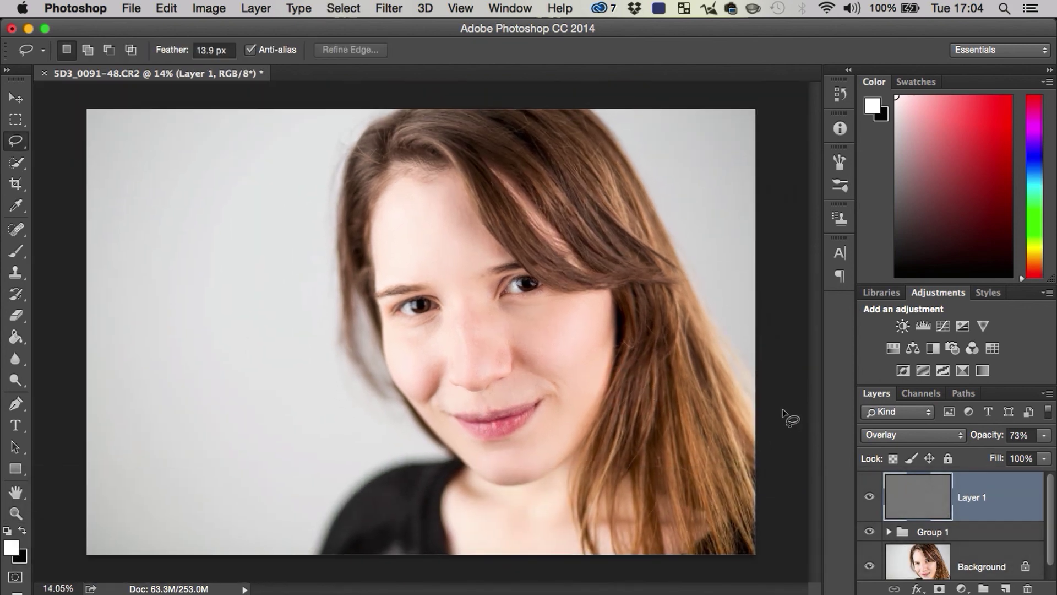